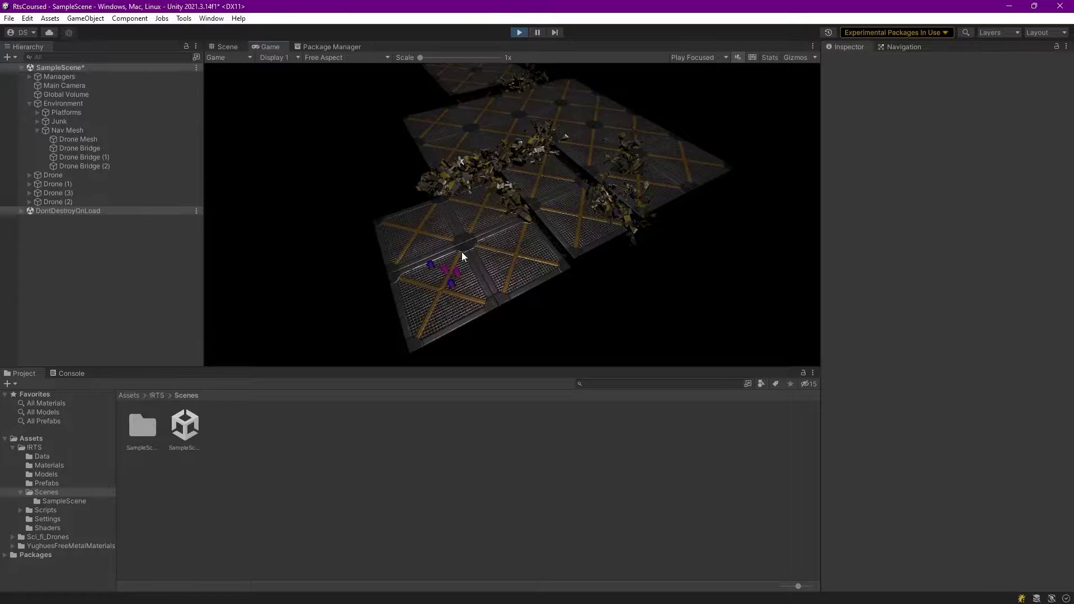
Select the two magenta drones in the Game view and send them toward the upper platforms.
click(455, 276)
right_click(471, 127)
In the Scene view, select Drone (3) and drag it a few units across the platform floor.
click(227, 47)
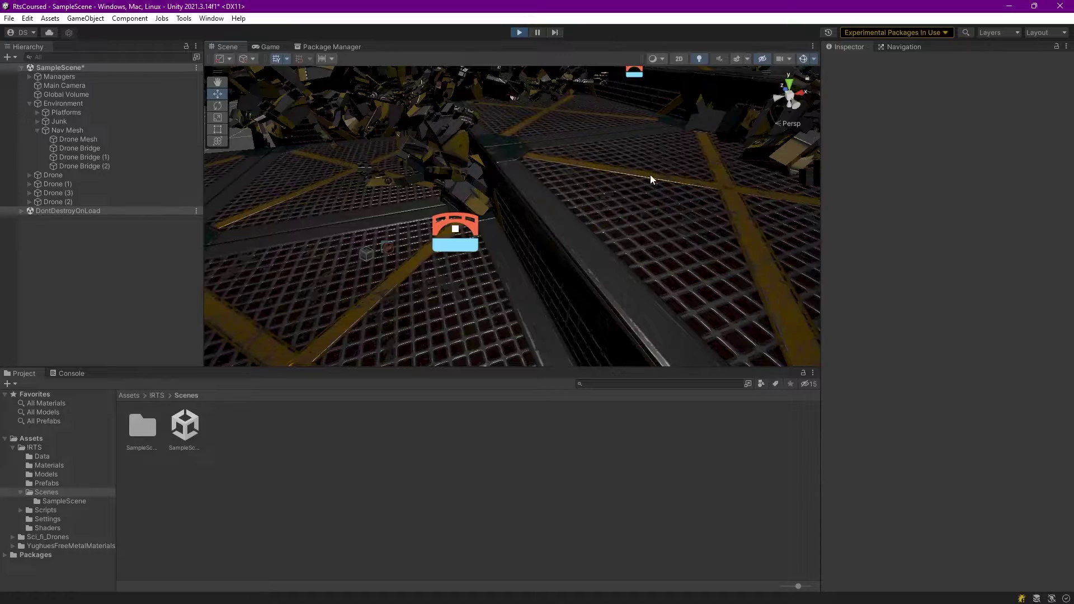
right_drag(650, 173, 643, 263)
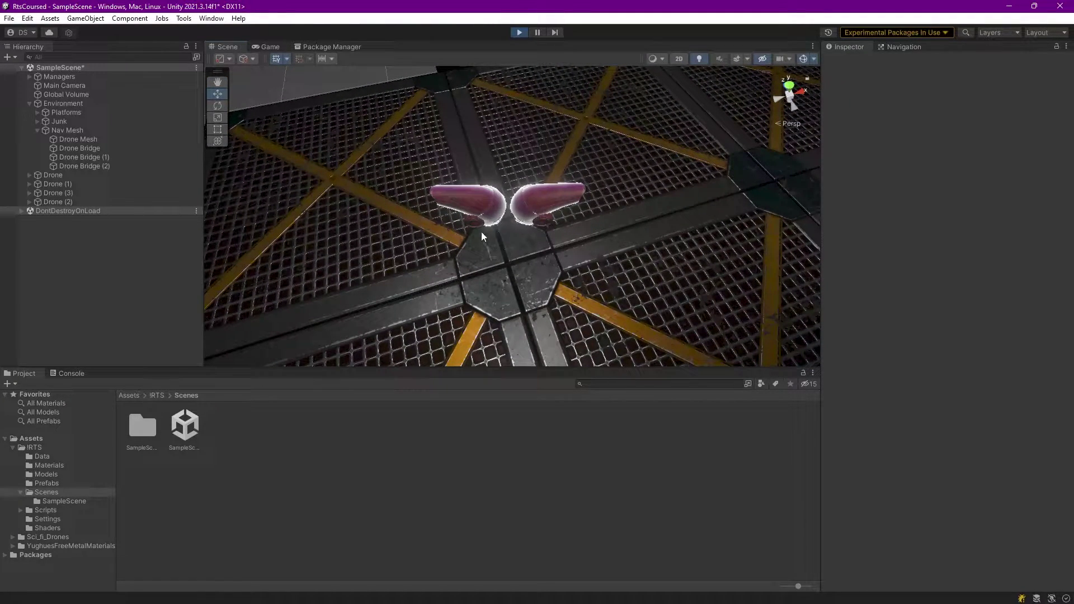
click(479, 210)
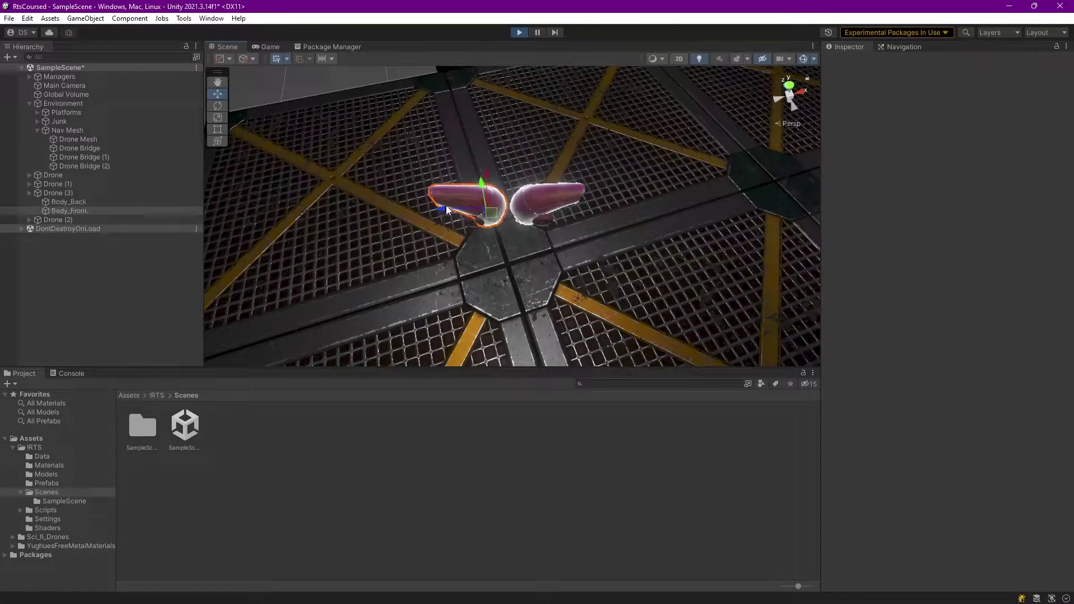
click(58, 194)
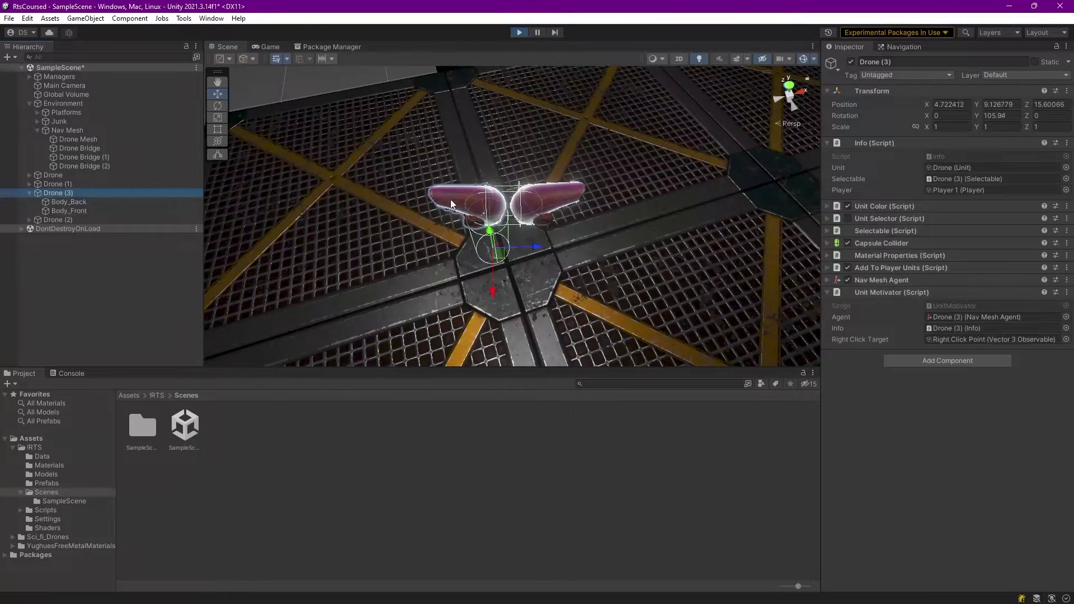
drag(503, 256, 543, 222)
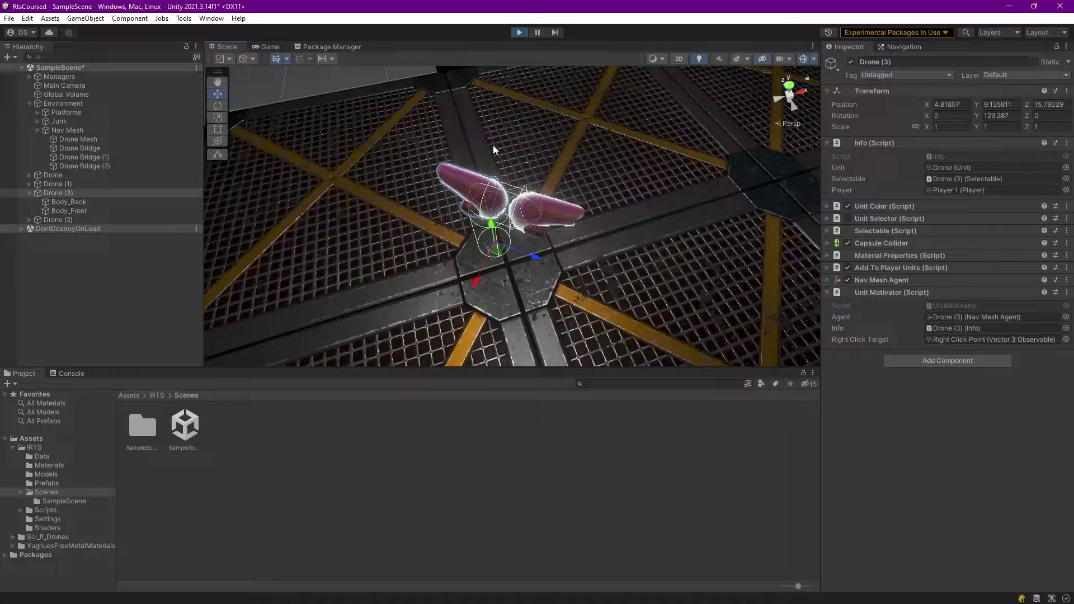
scroll(526, 212, down, 5)
Show the Navigation bake settings and select Platform (7) so the cyan NavMesh overlays the platforms.
alt+drag(526, 212, 644, 192)
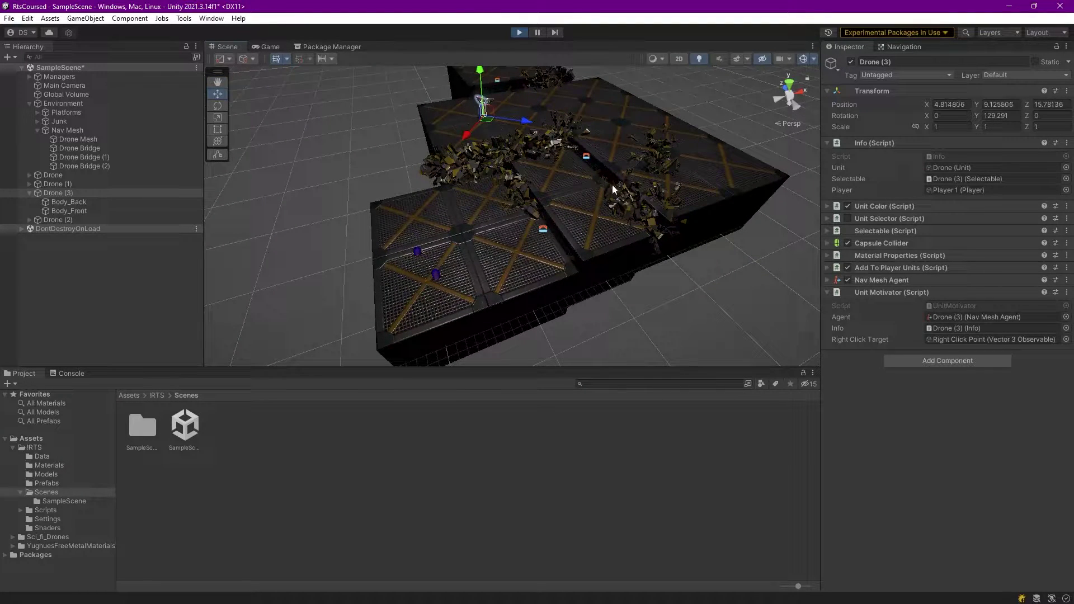
click(899, 47)
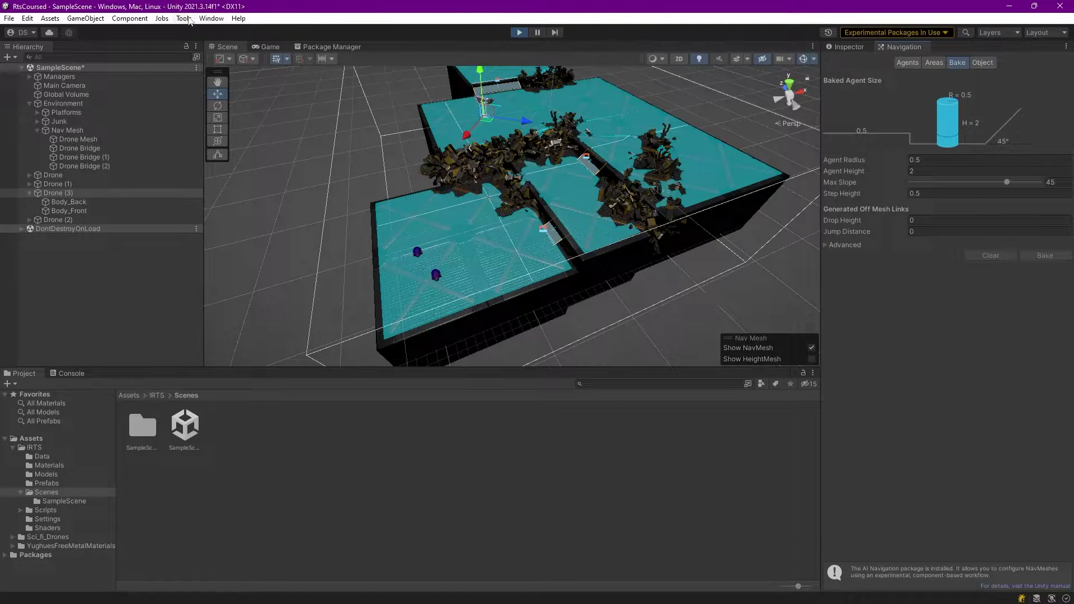
click(214, 21)
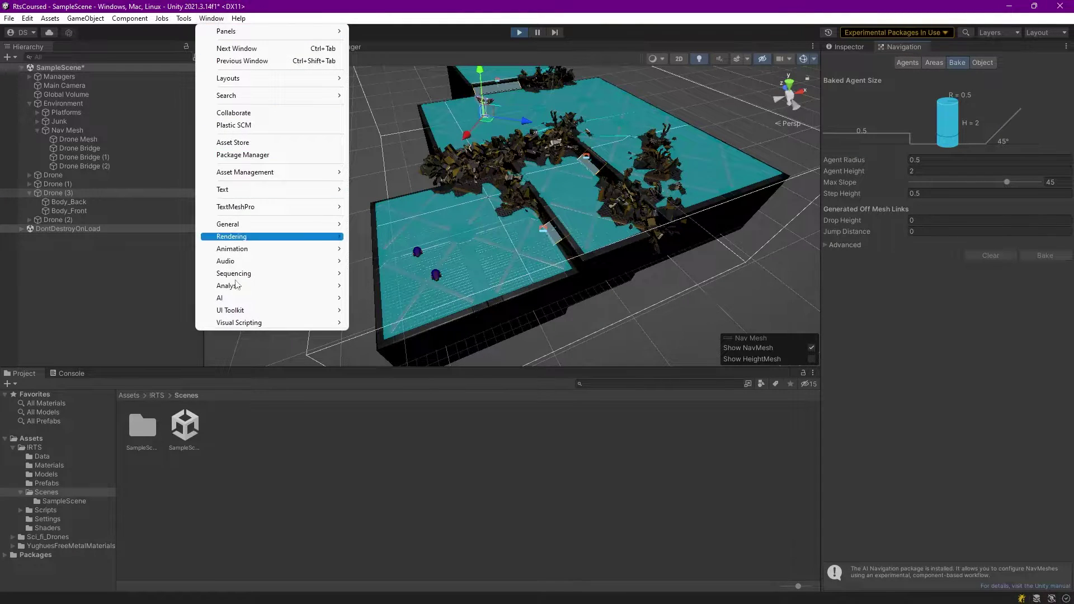
mouse_move(245, 301)
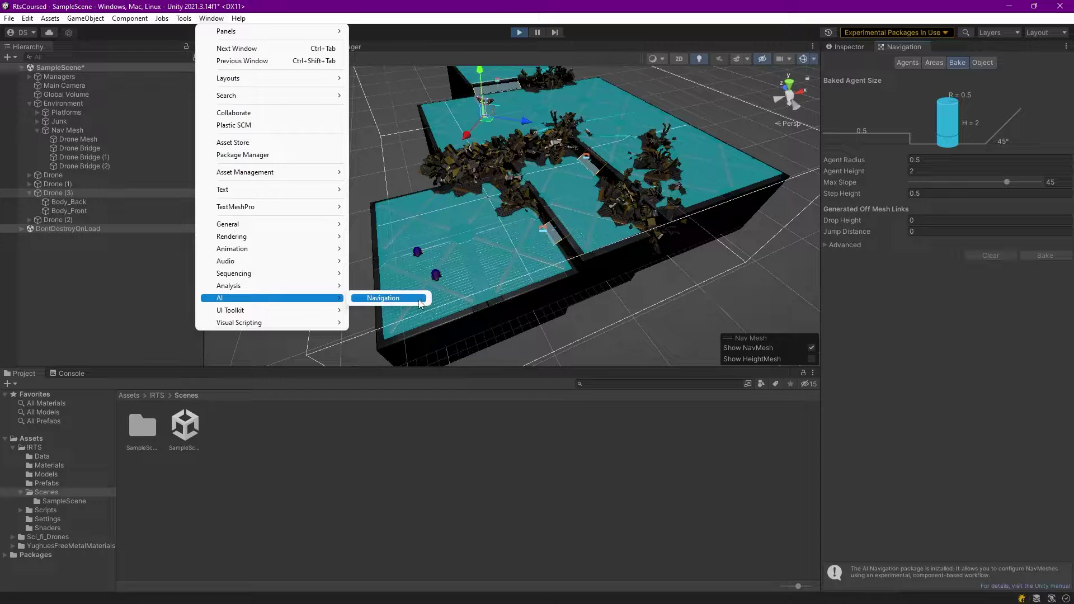
click(1039, 329)
click(716, 167)
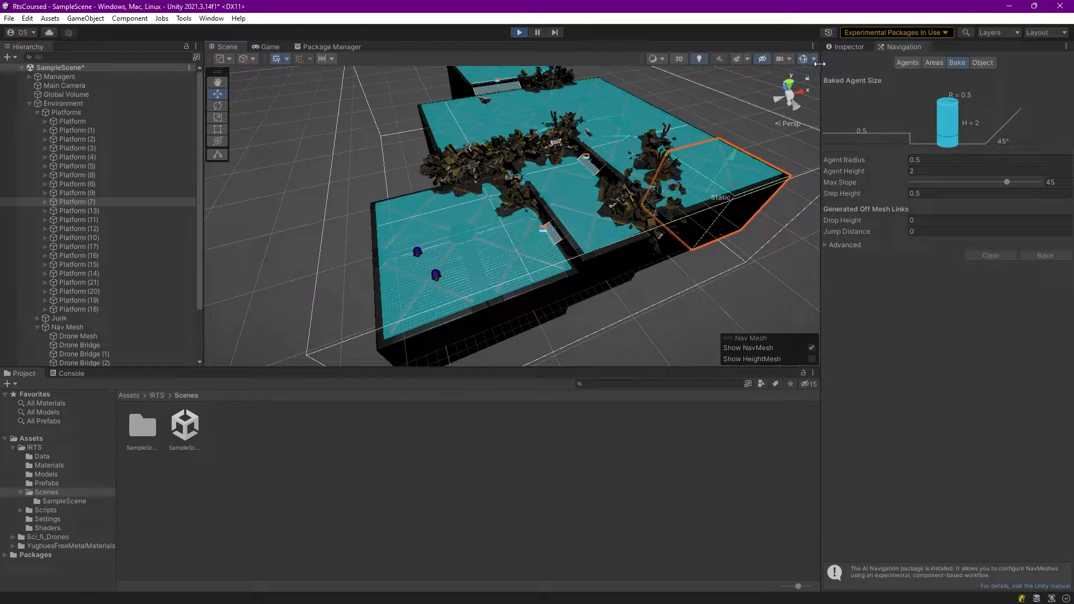
click(851, 48)
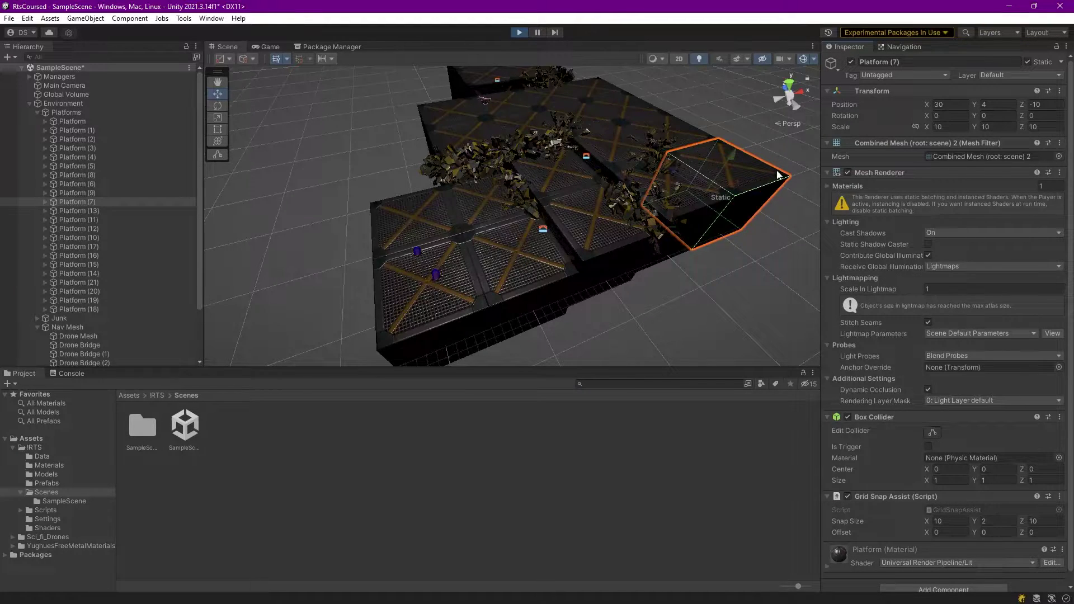
click(903, 48)
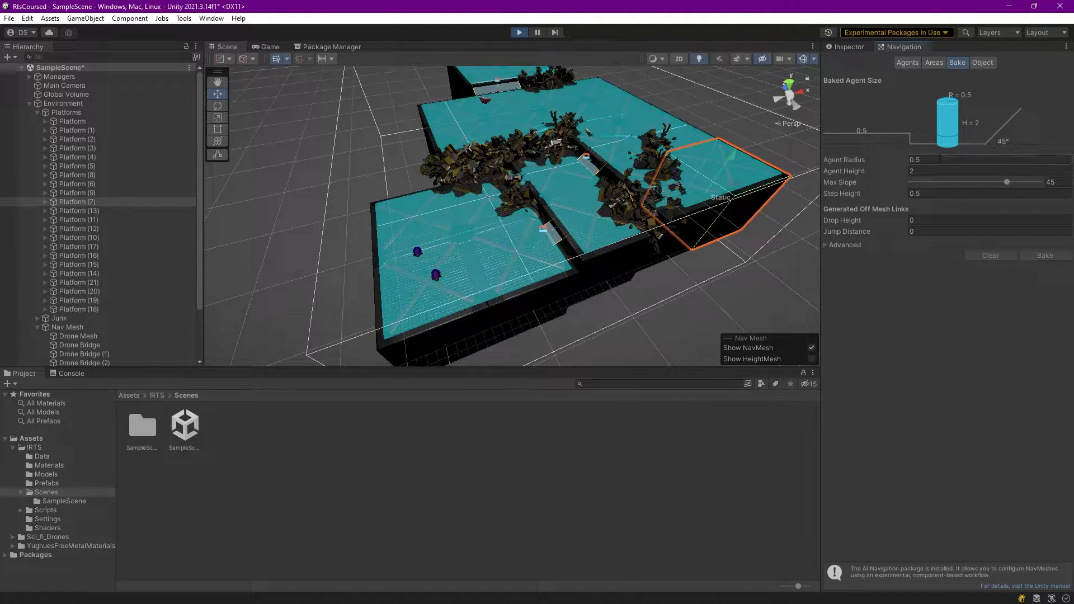
right_drag(653, 203, 582, 338)
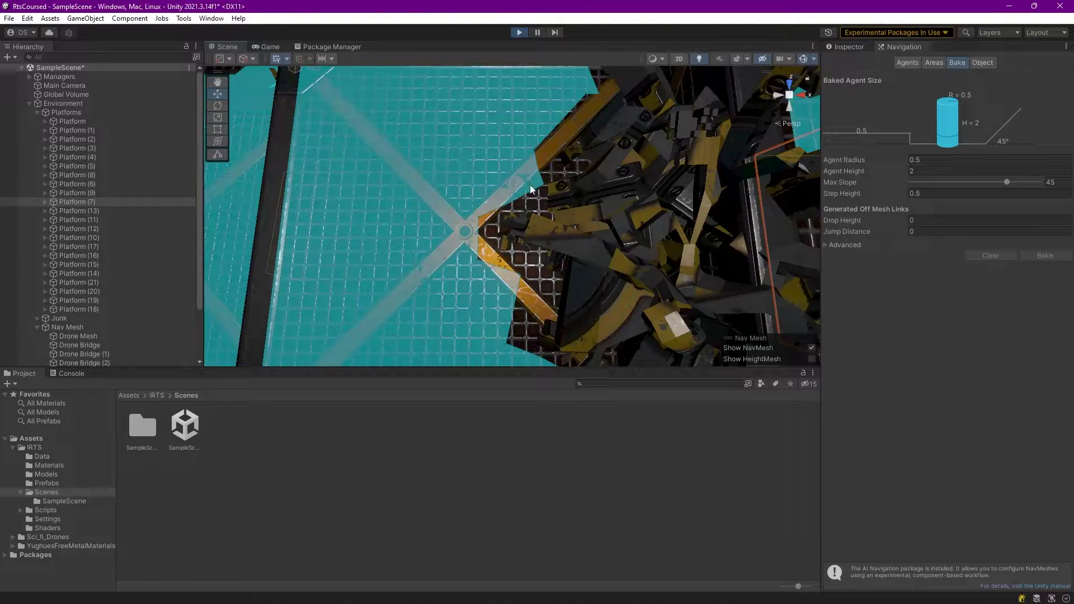
right_drag(525, 227, 576, 188)
right_drag(632, 262, 698, 166)
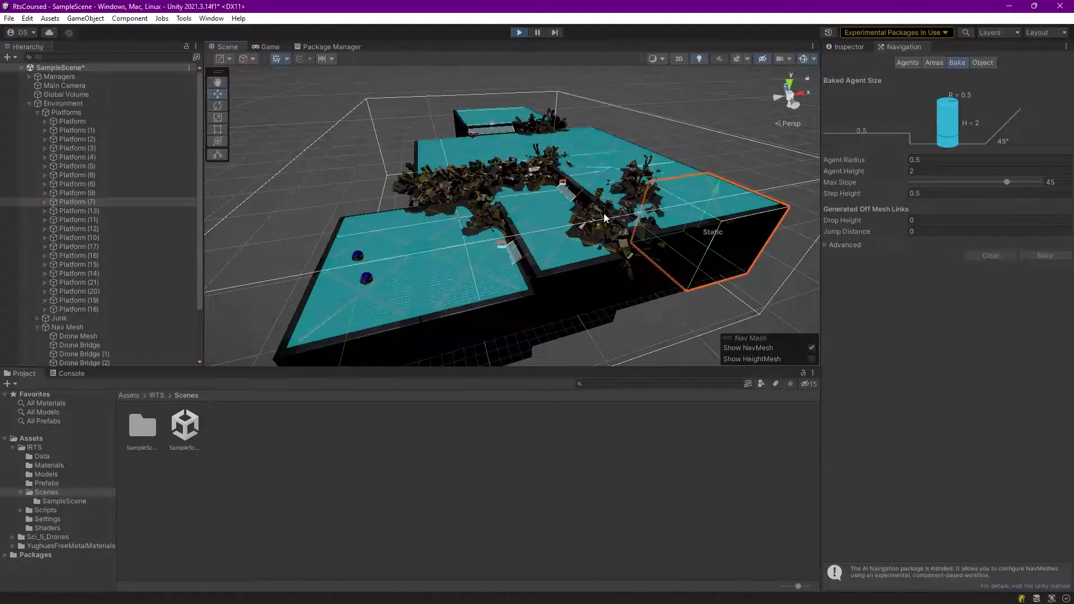
Collapse the Platforms group and Drone (3) in the Hierarchy, then select the first Drone unit.
click(37, 112)
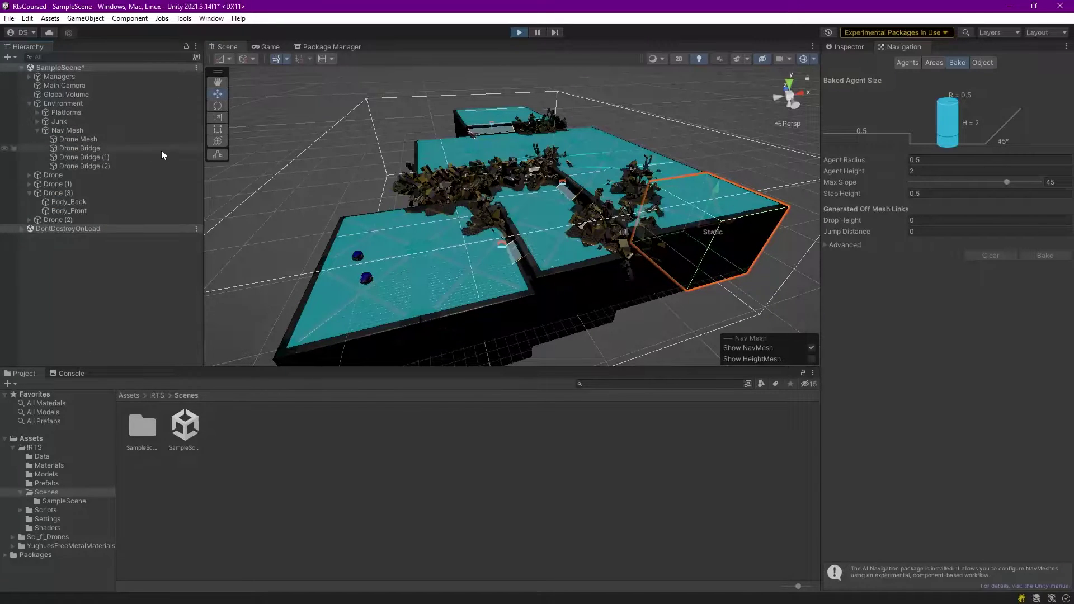
click(29, 193)
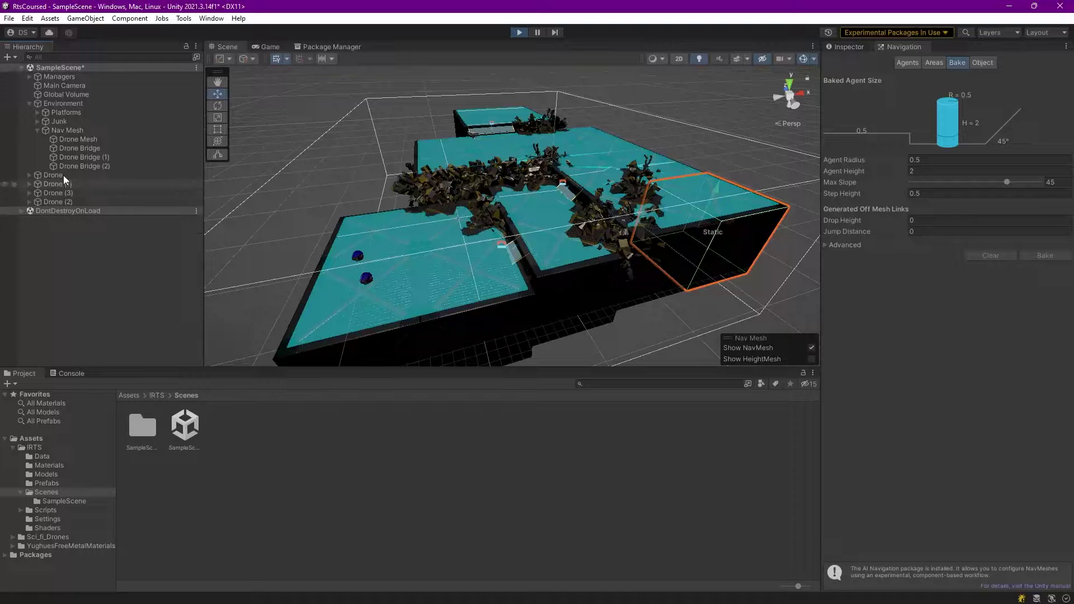
click(75, 139)
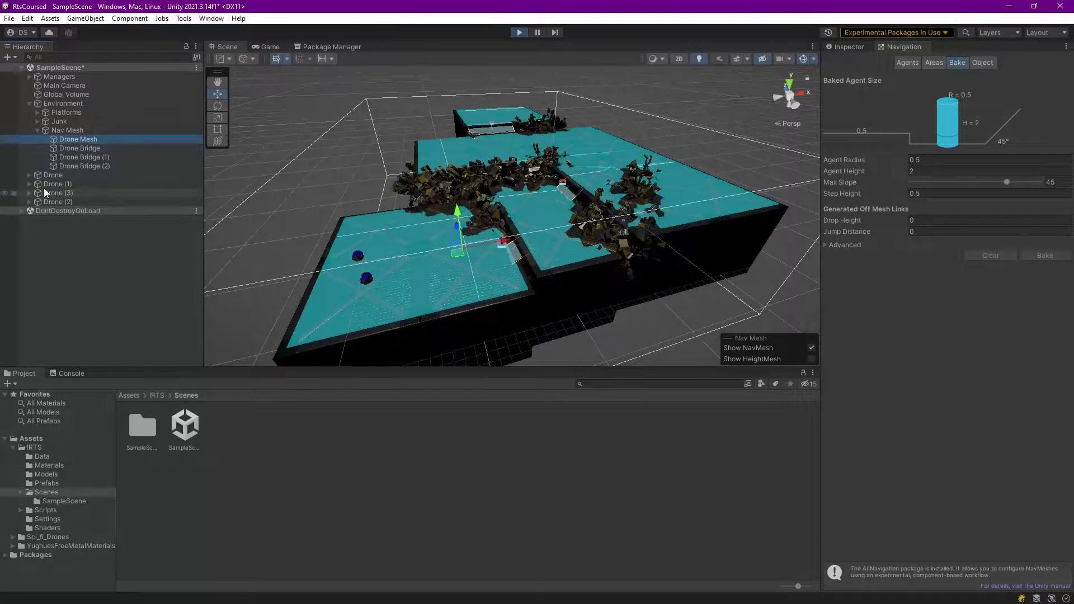
click(51, 175)
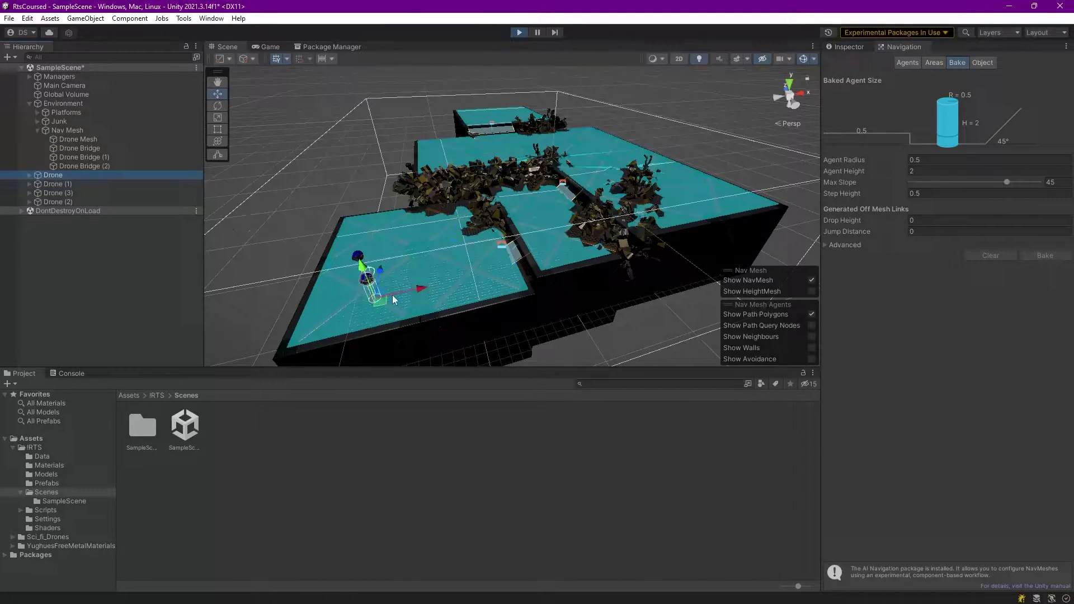
Show the Drone's components in the Inspector and check the Nav Mesh Agent's Agent Type options.
click(844, 48)
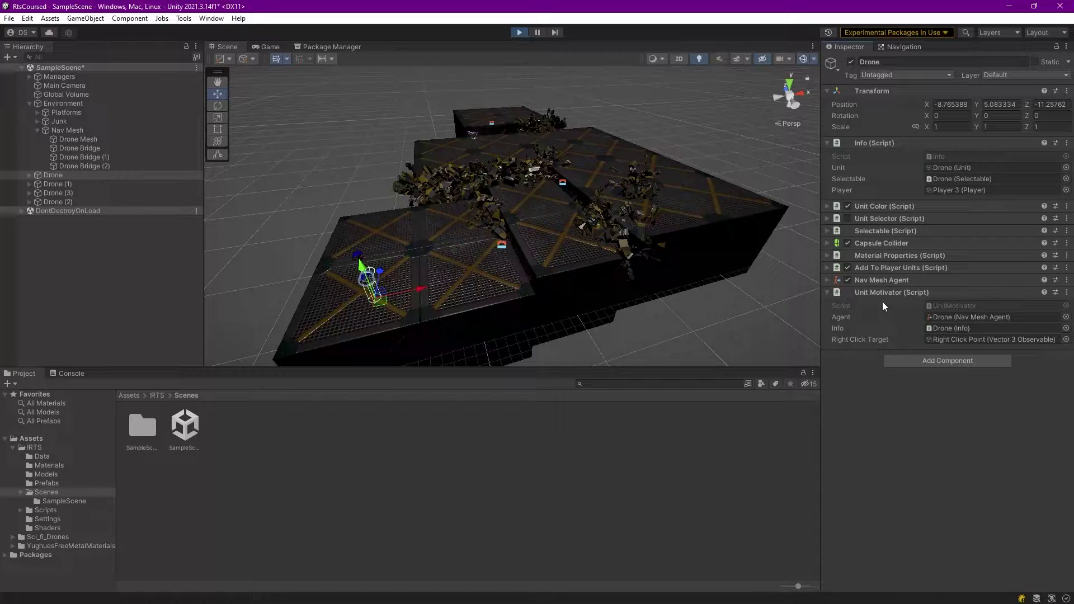
click(826, 280)
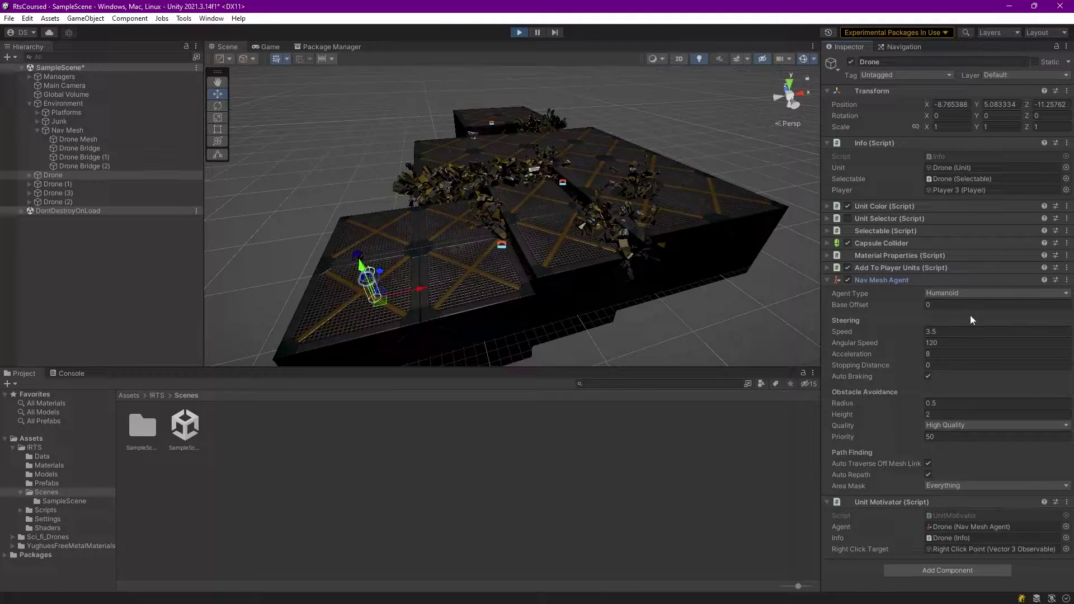
click(975, 293)
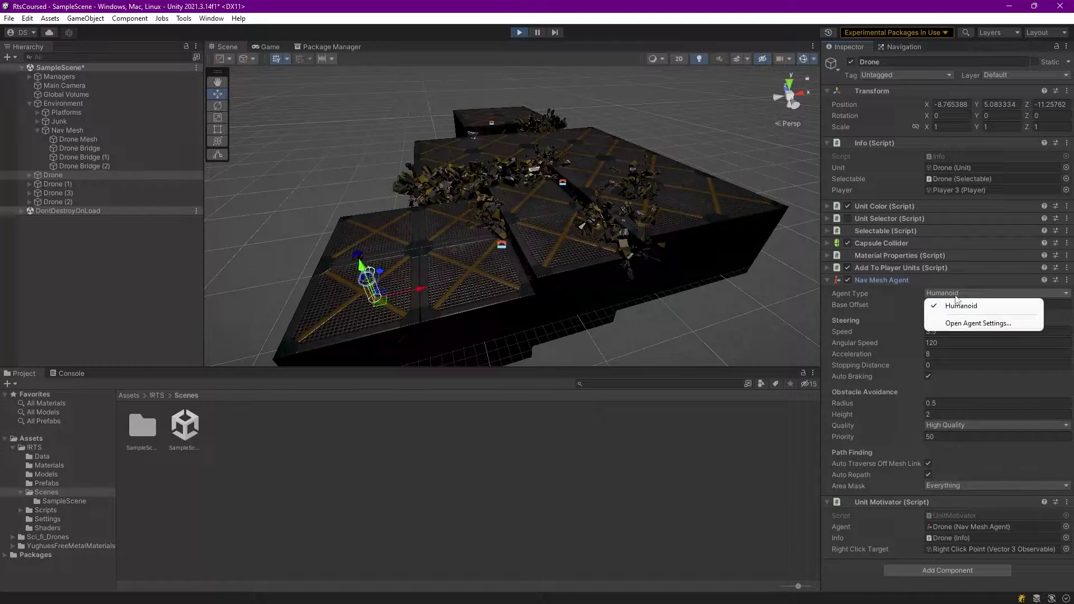
click(827, 281)
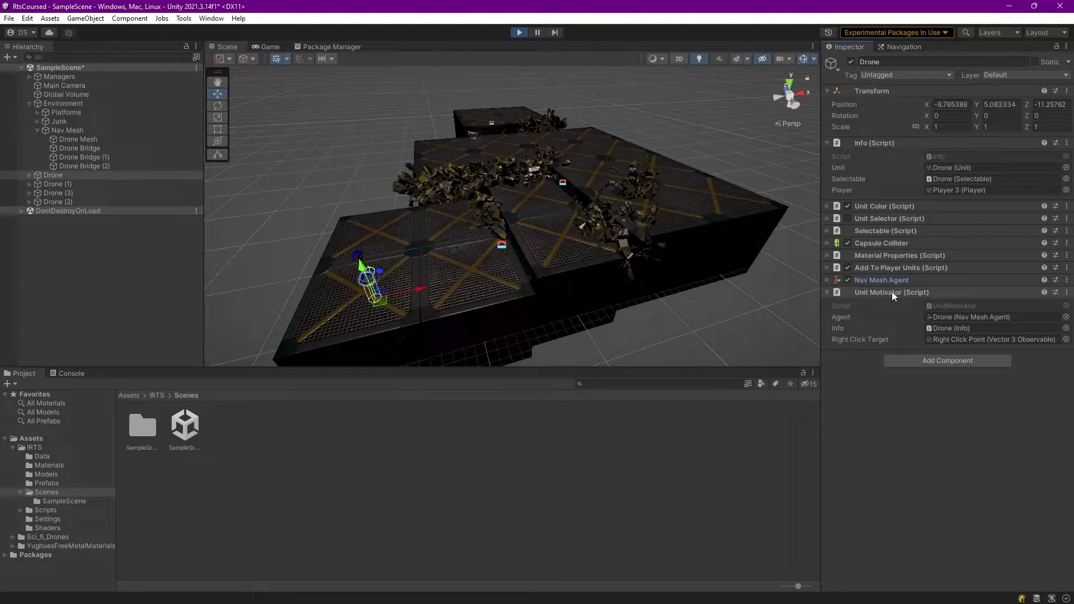
Ping the Unit Motivator's Agent, Info and Right Click Target references to see what they point to.
click(941, 317)
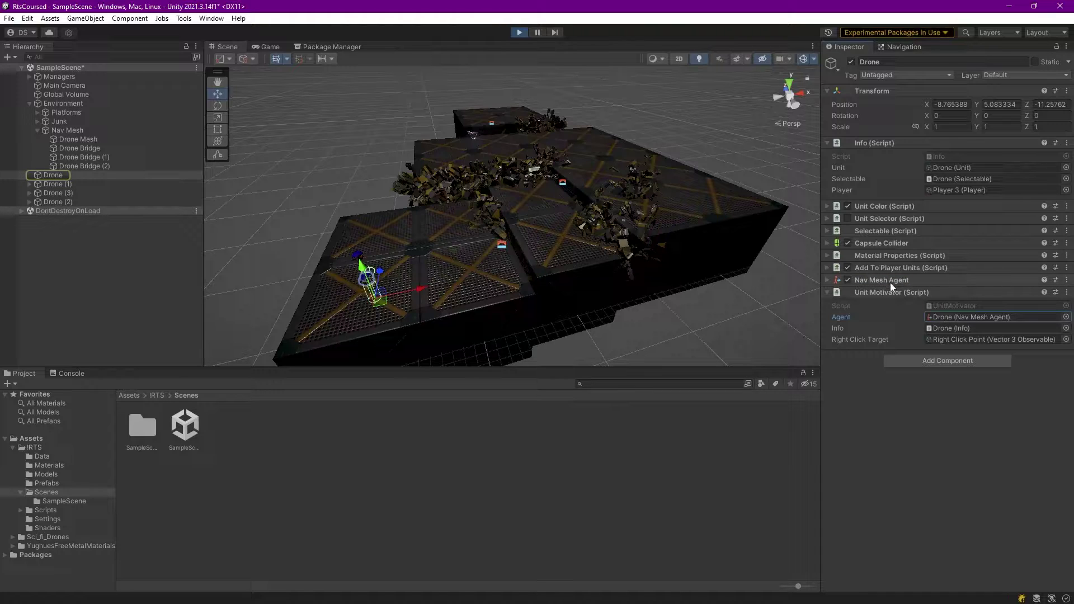
click(942, 329)
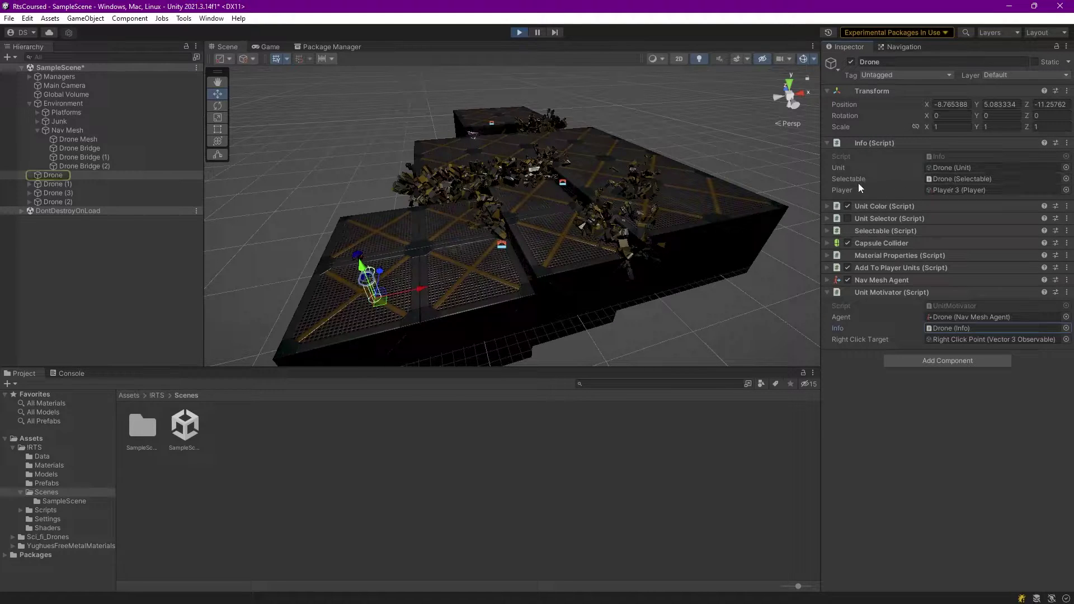
click(944, 338)
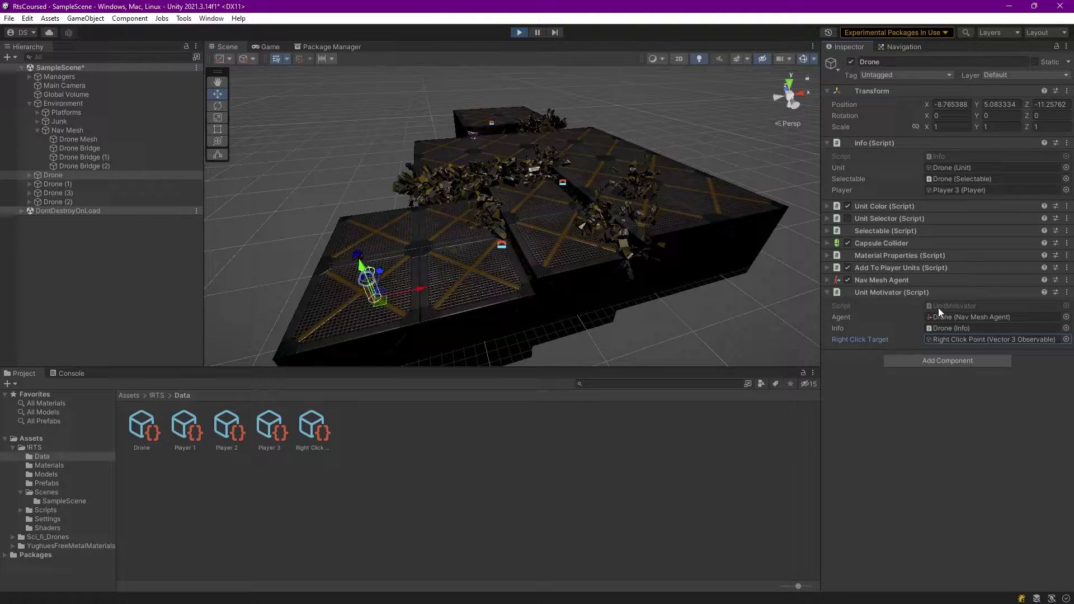
Open UnitMotivator.cs and go over its public fields and the Awake listener registering OnRightClick.
double_click(967, 306)
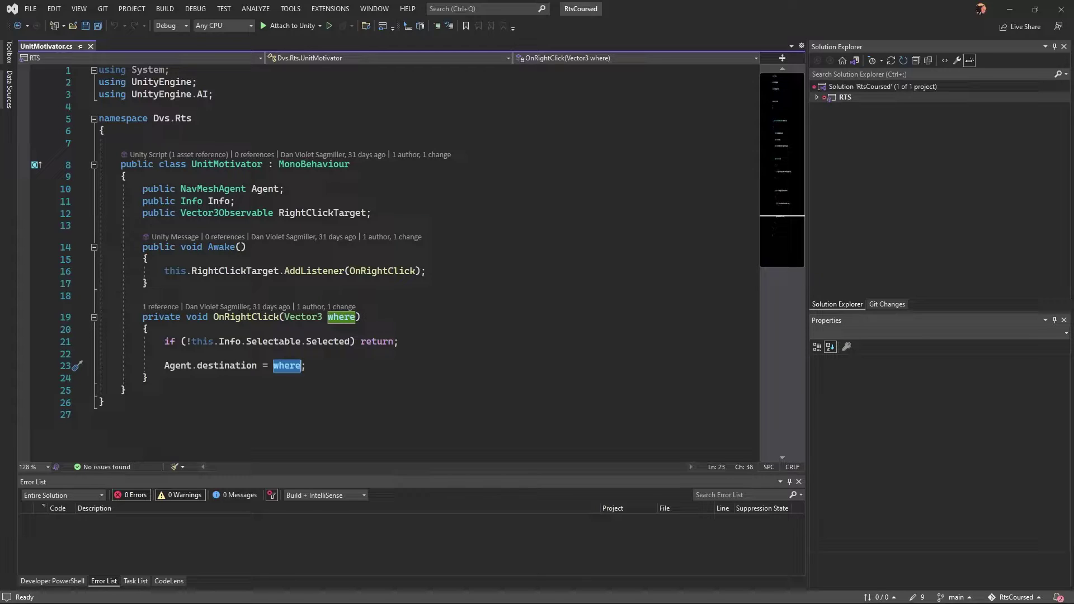
drag(175, 188, 512, 226)
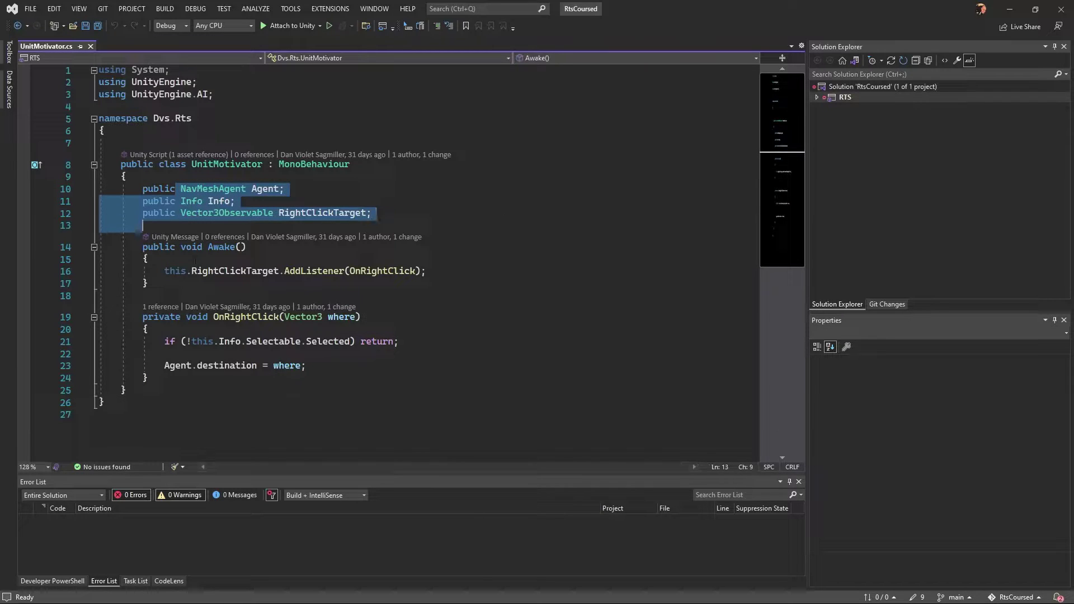
drag(187, 247, 276, 266)
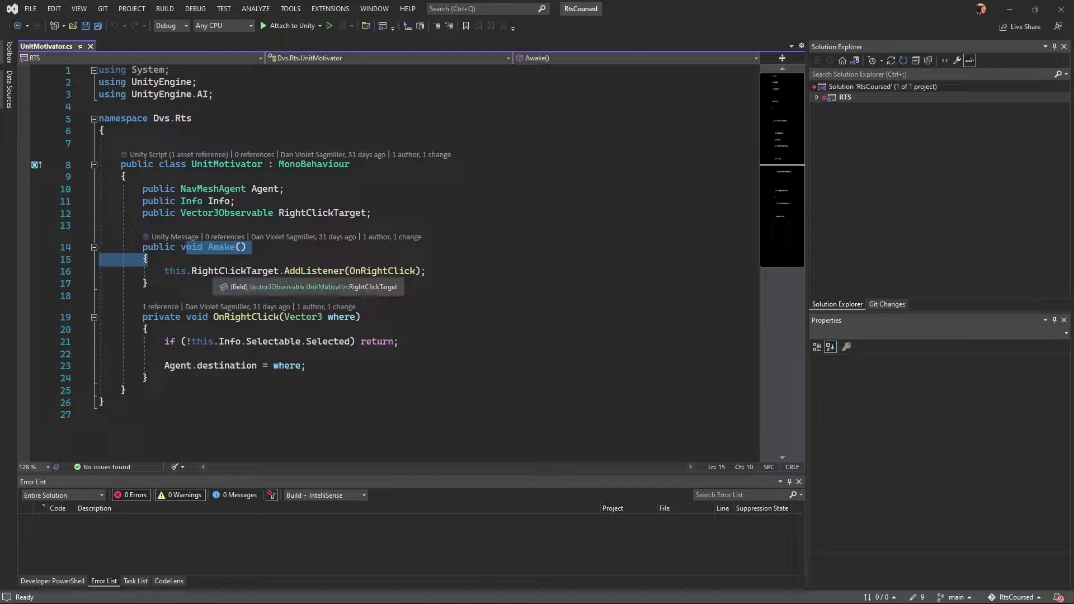
ctrl+click(273, 270)
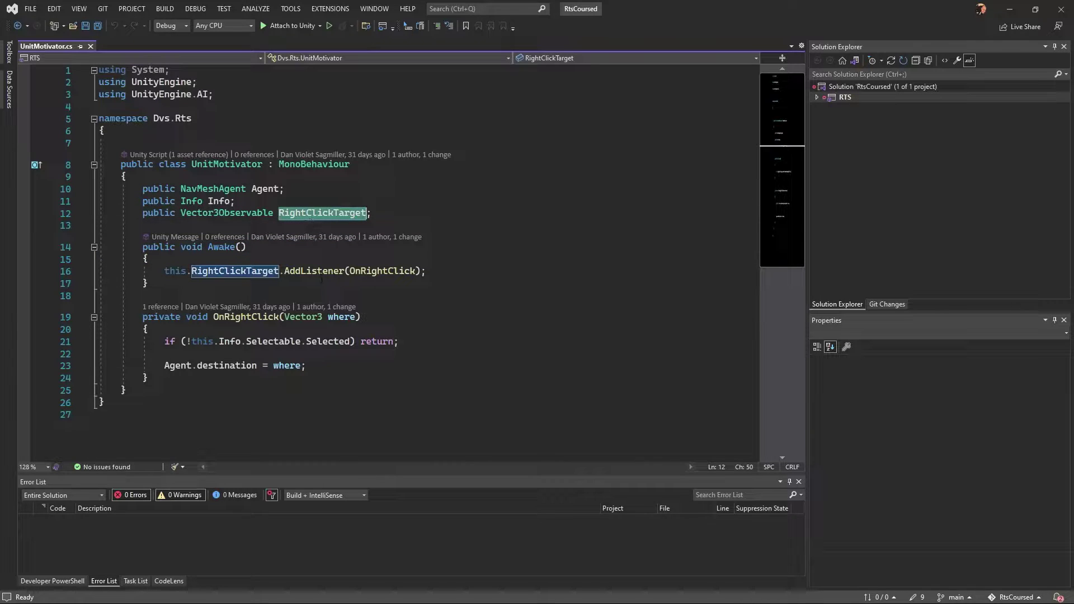
click(374, 271)
double_click(376, 272)
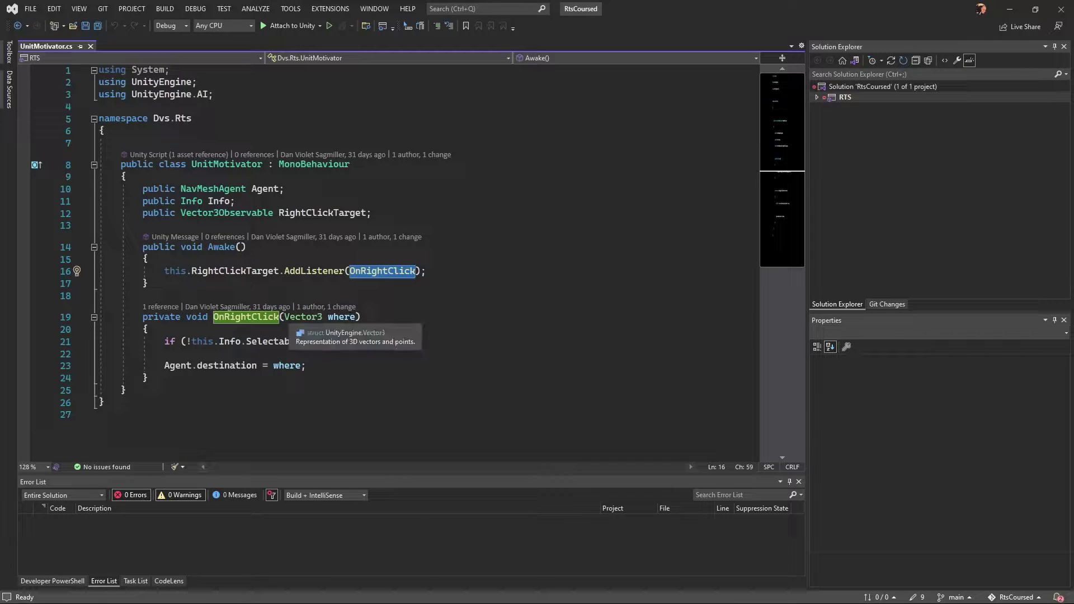
Explain OnRightClick's Selected check and its Agent.destination = where assignment, then return to Unity.
drag(284, 317, 356, 316)
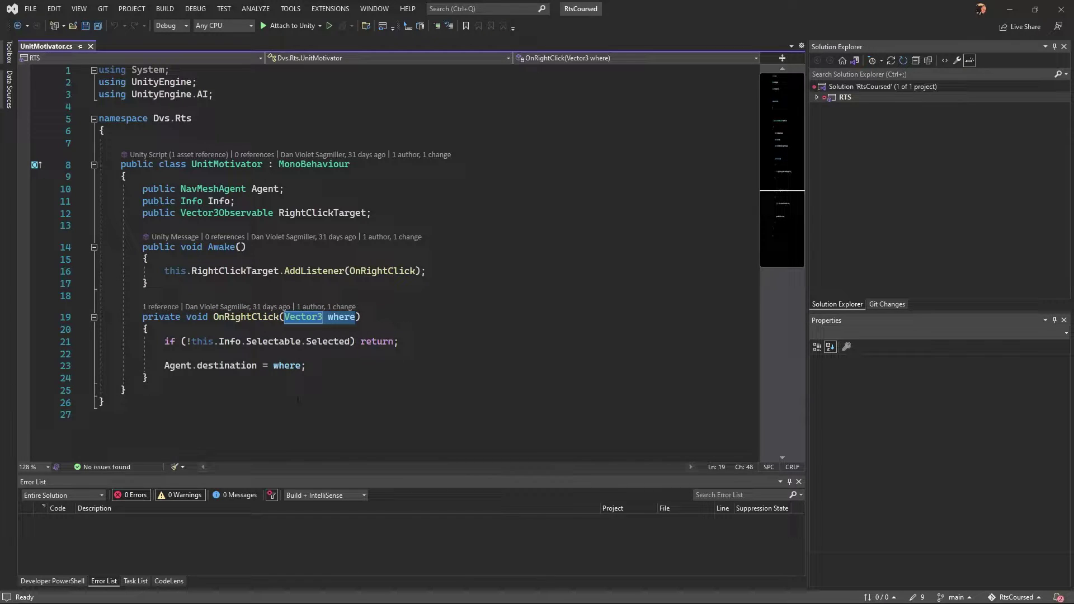
click(188, 341)
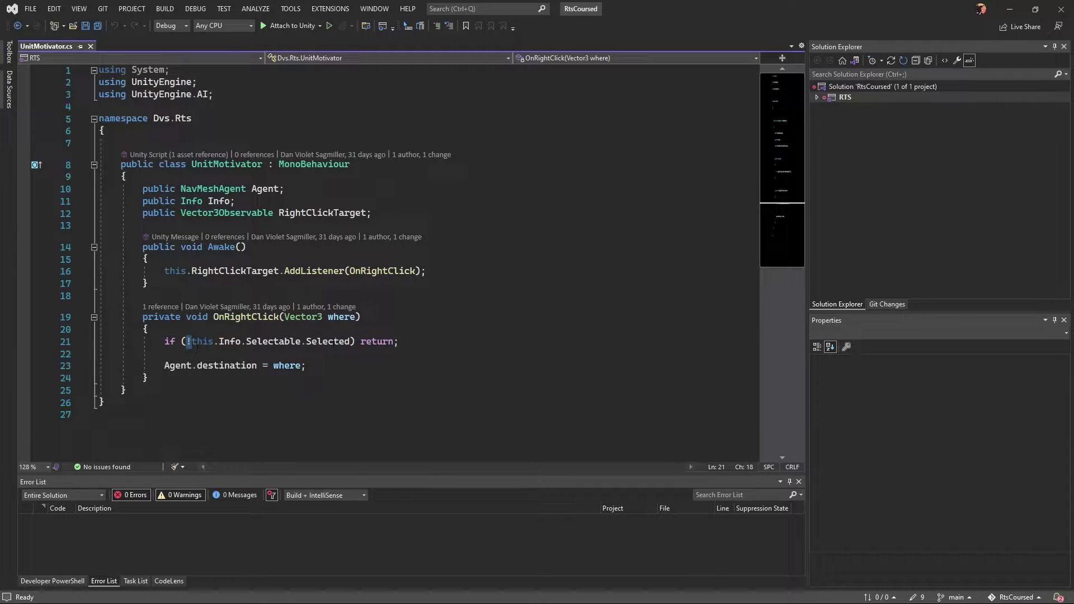
click(328, 341)
click(389, 342)
drag(398, 341, 164, 341)
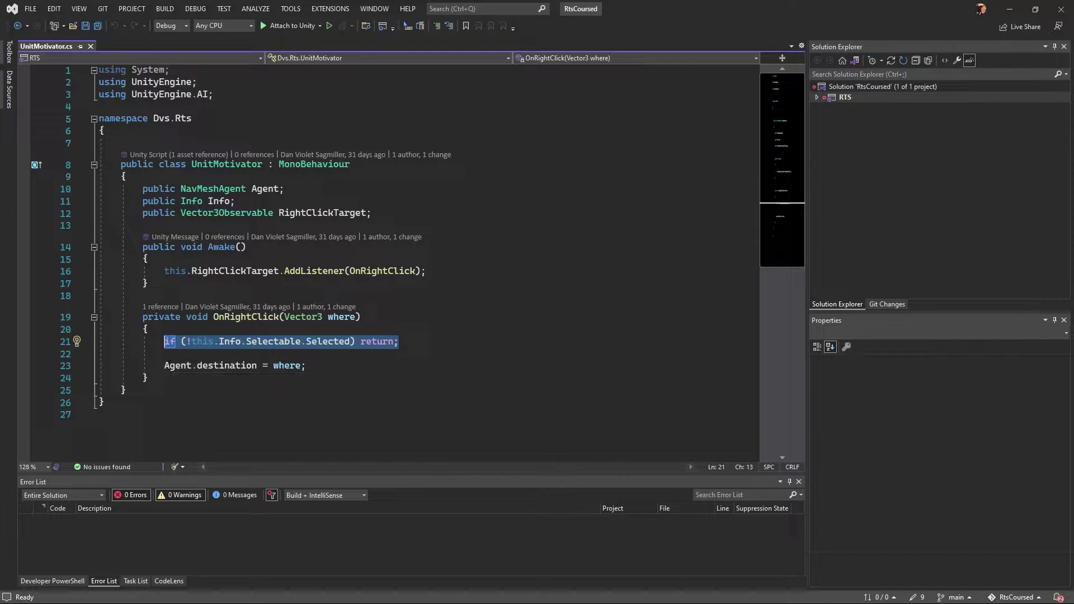
double_click(182, 366)
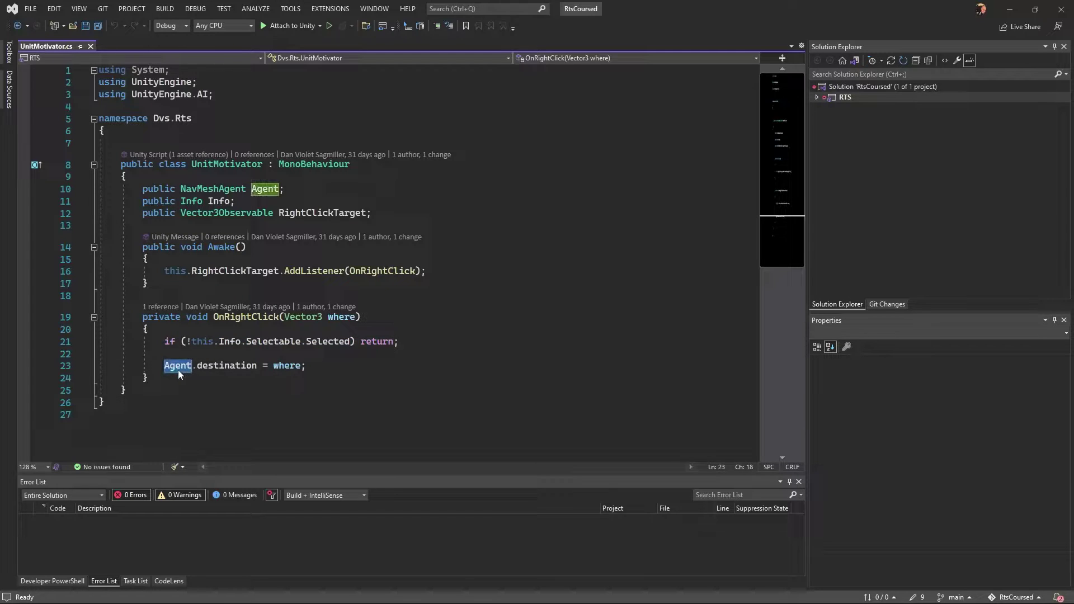
double_click(227, 366)
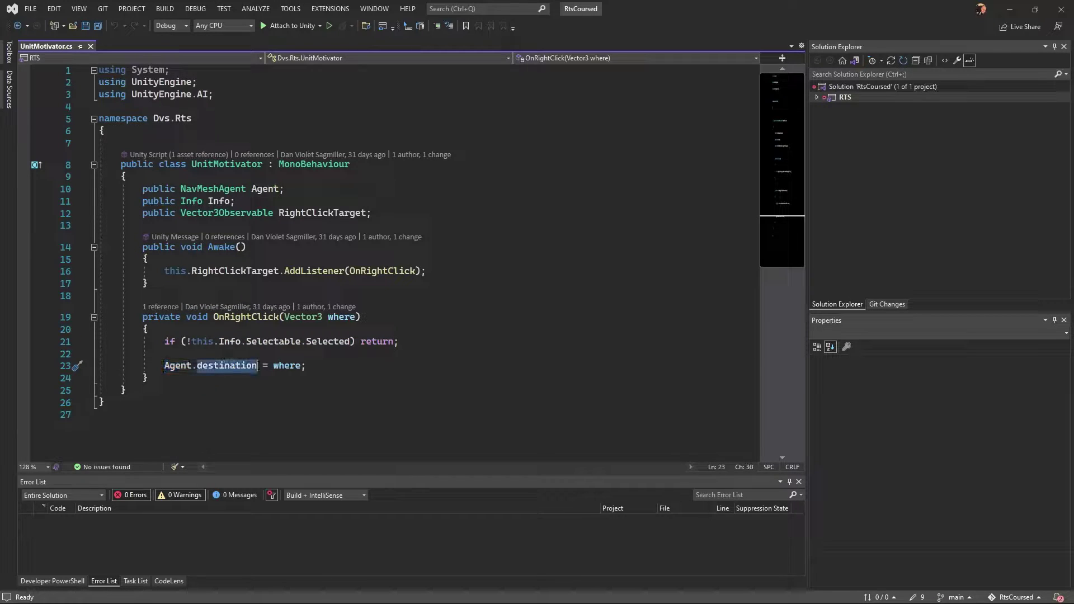
double_click(286, 366)
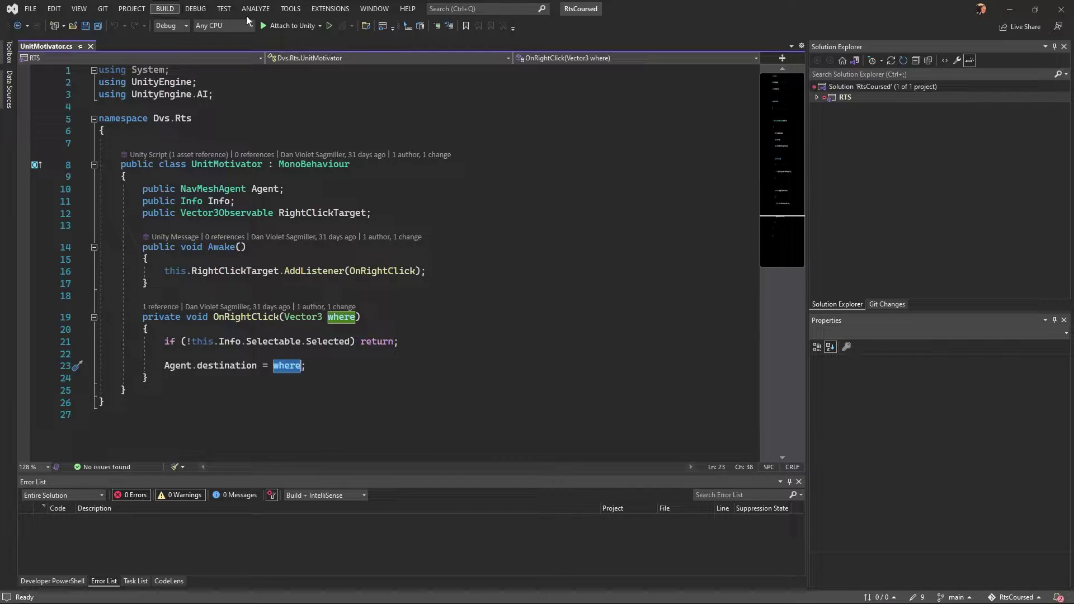
click(1008, 13)
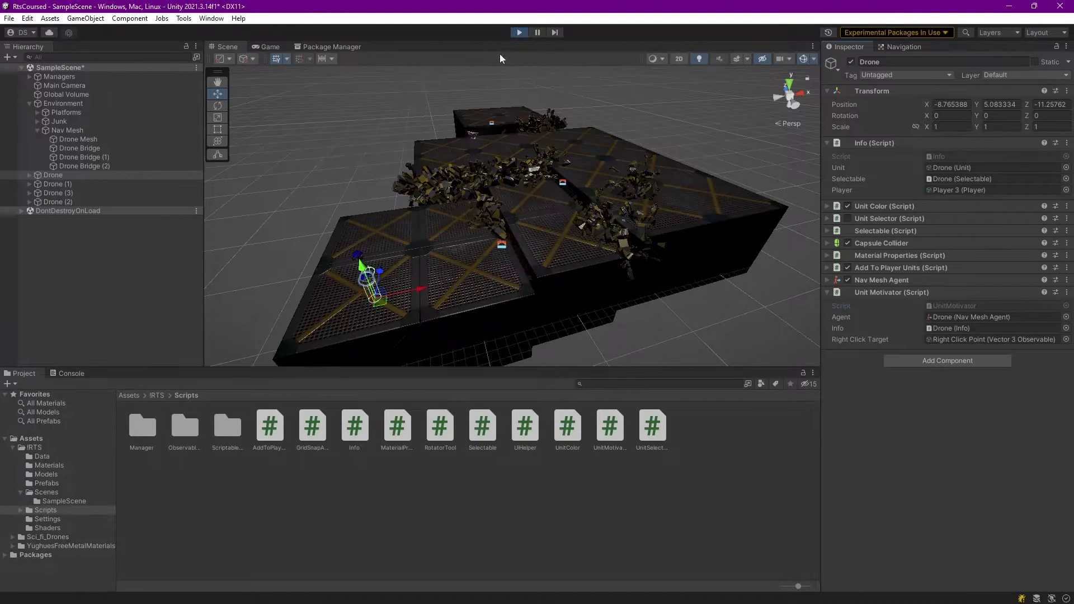
Select Drone Mesh under the Nav Mesh group to show its NavMeshSurface in the Inspector.
key(ctrl+2)
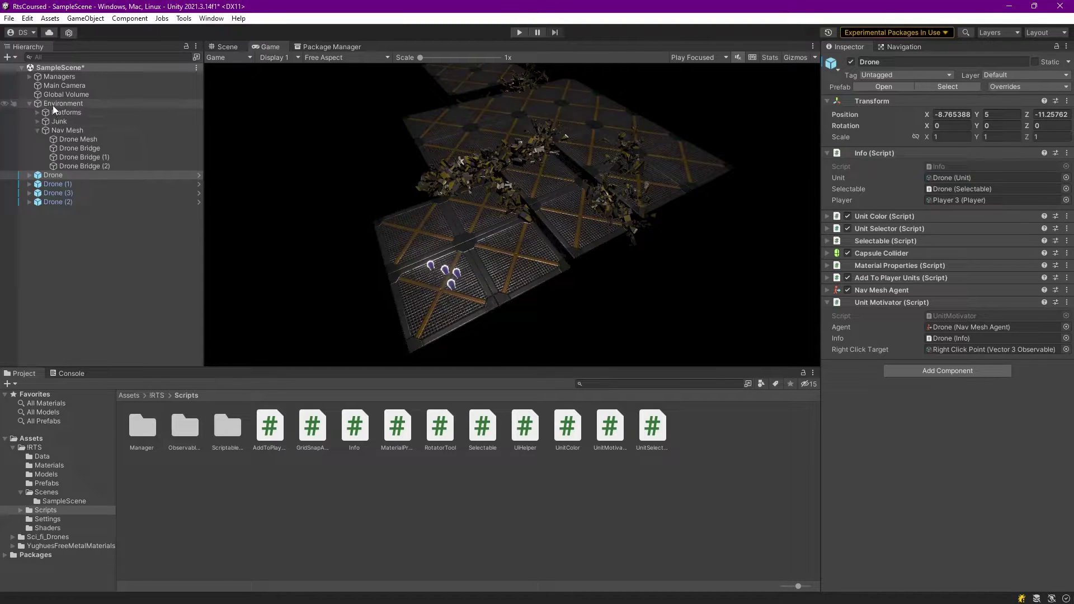
click(65, 129)
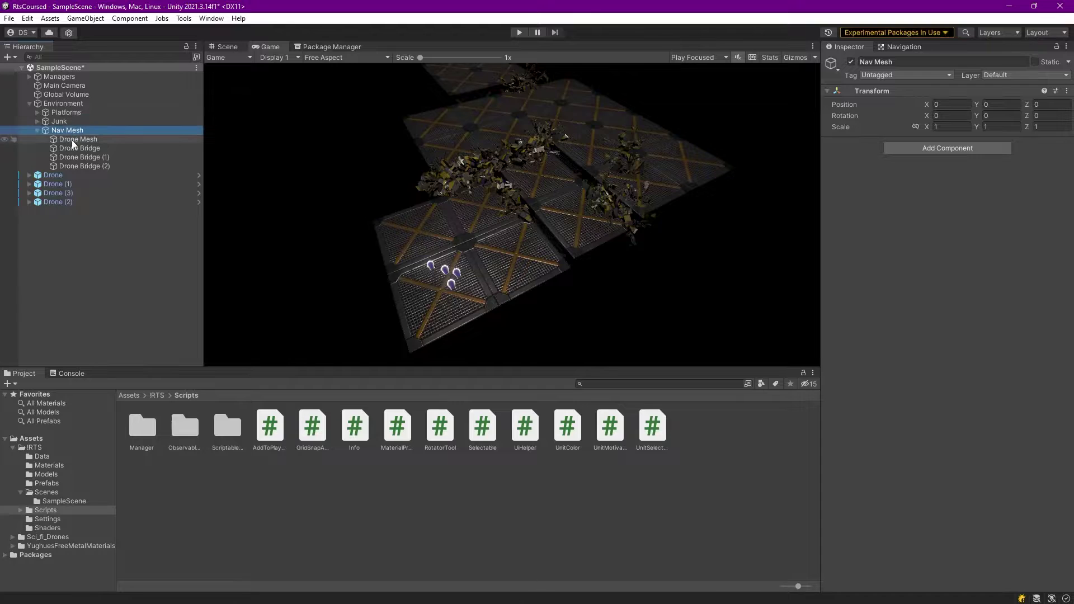
click(71, 140)
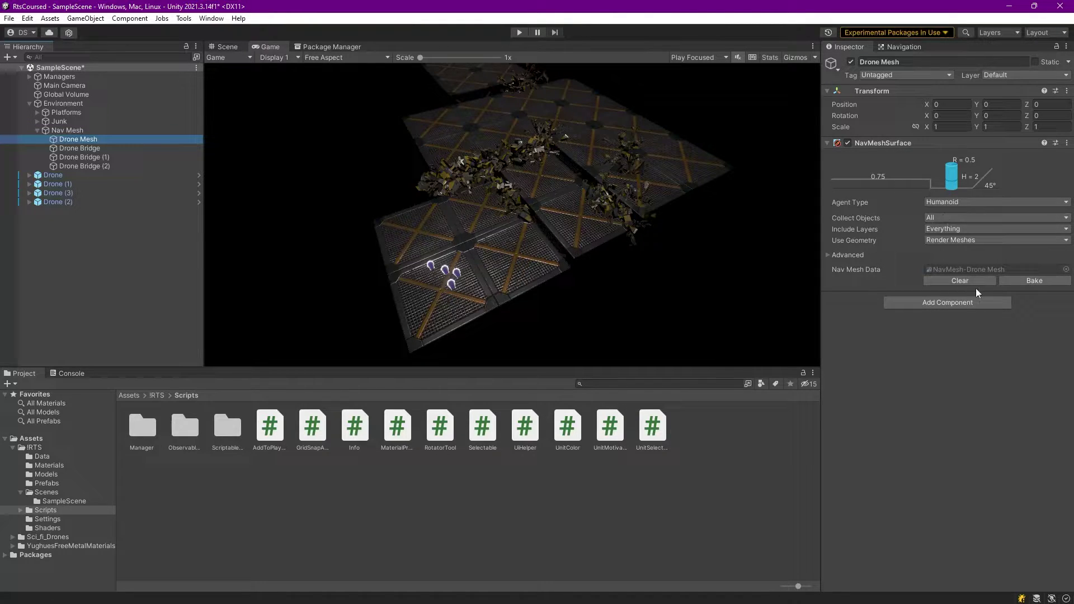
Back in the Scene view, Clear and then Bake the Drone Mesh NavMeshSurface.
click(224, 47)
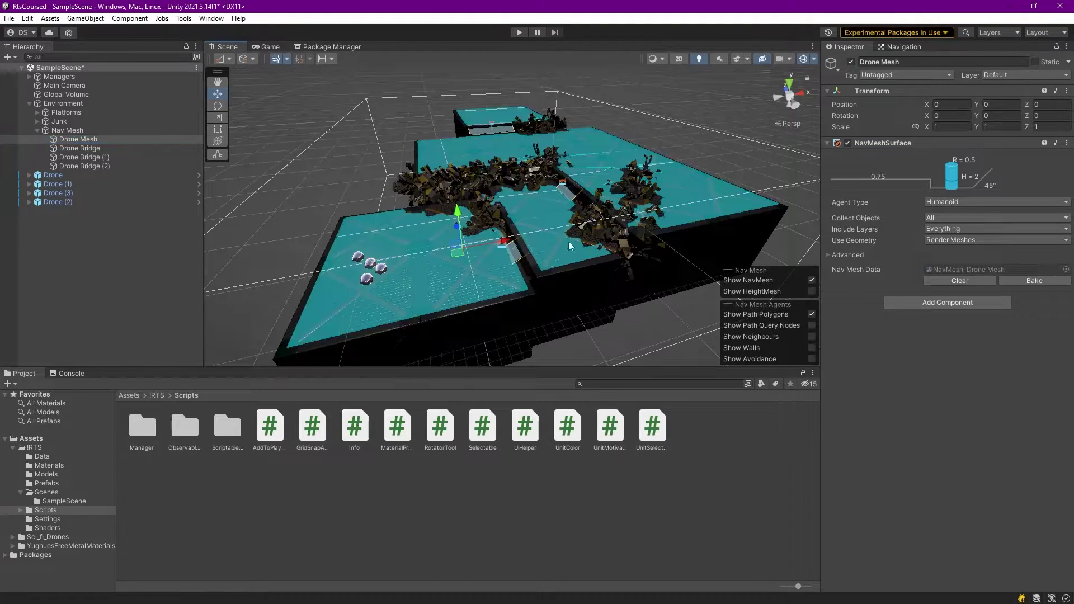
click(979, 282)
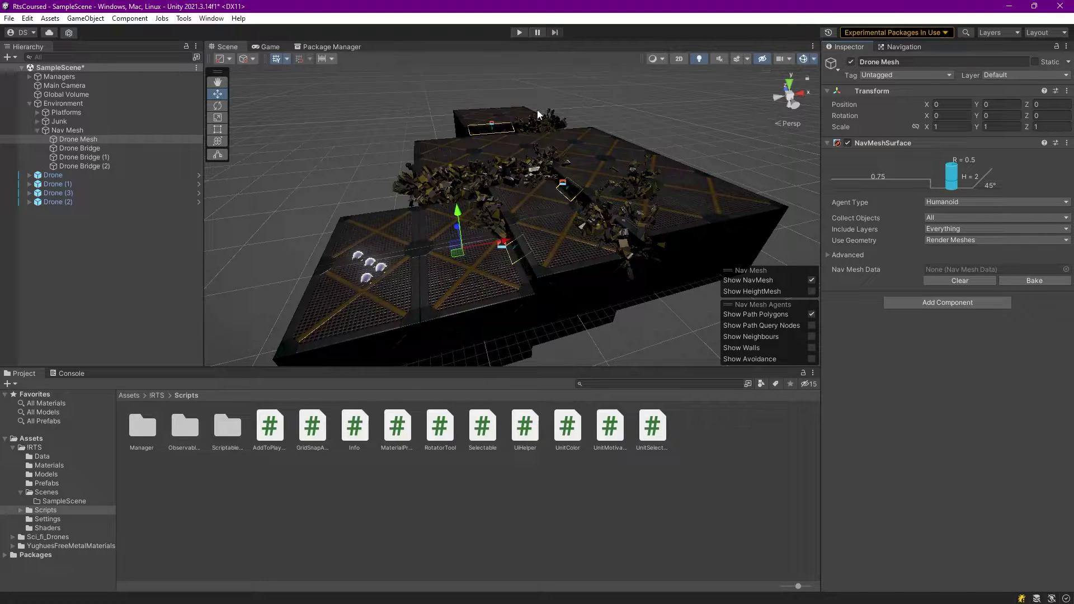
click(1035, 280)
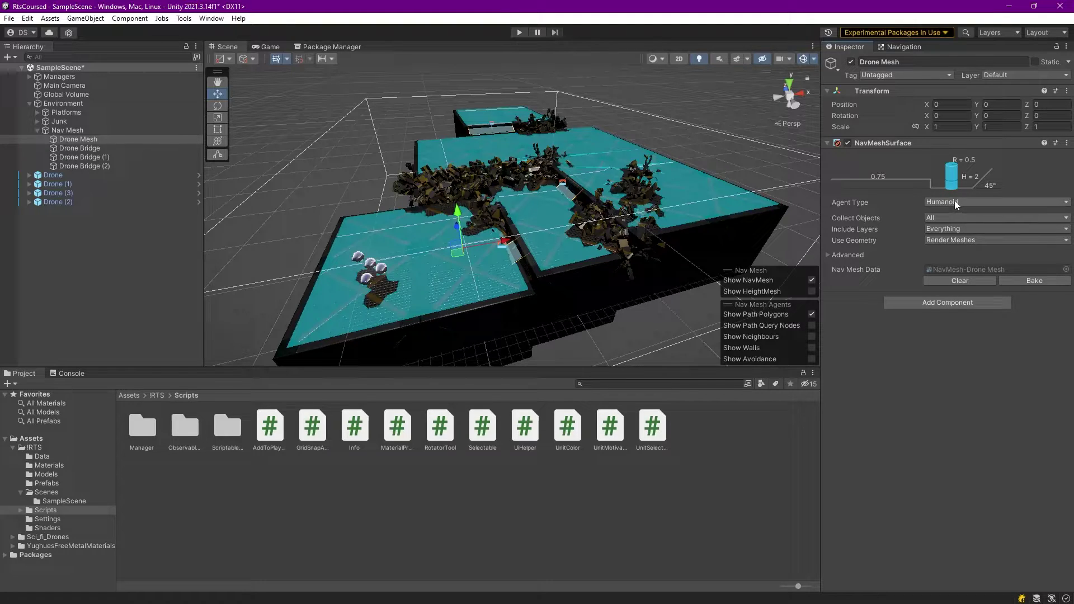
Clear and rebake the Drone Mesh navmesh, then fly the Scene camera toward the drones.
click(963, 279)
click(1034, 280)
right_drag(559, 277, 383, 265)
key(w)
key(s)
Select Drone (3), expand its Capsule Collider and enable Edit Collider to view its bounds.
click(49, 174)
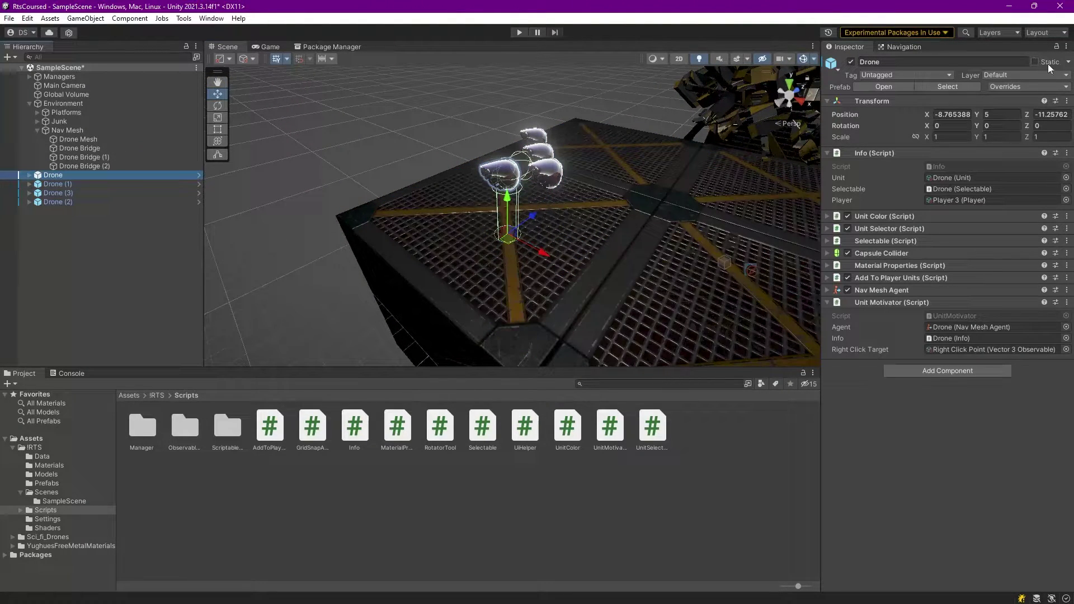
click(63, 192)
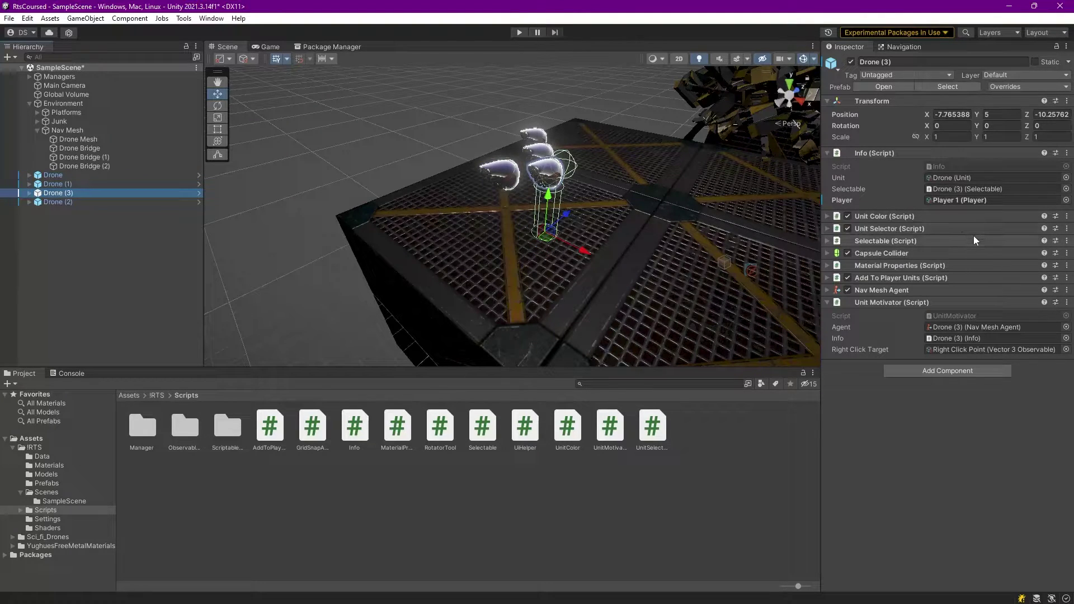
click(875, 253)
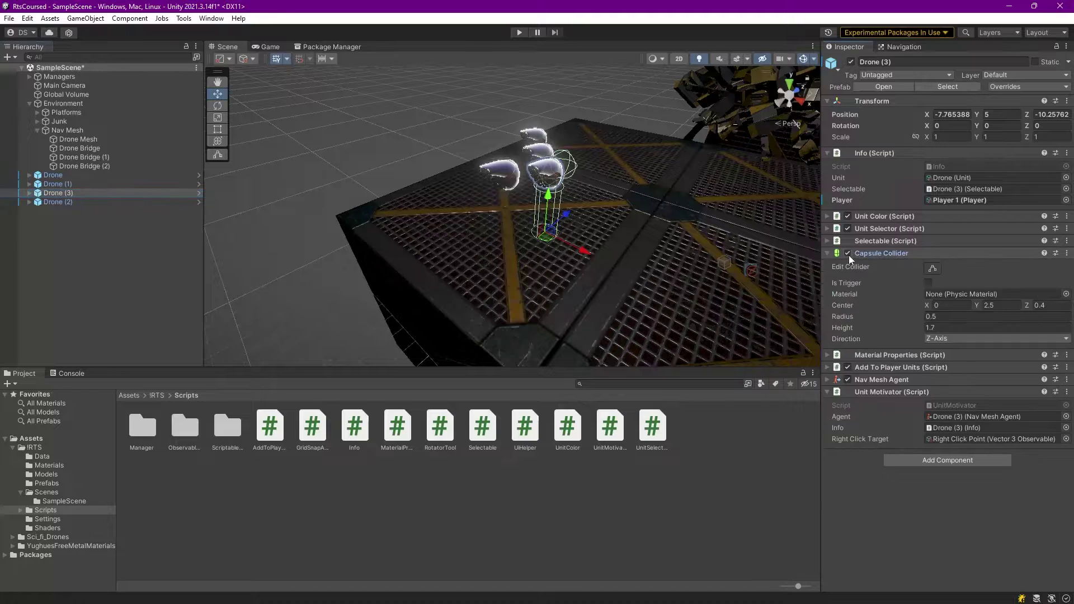
click(932, 269)
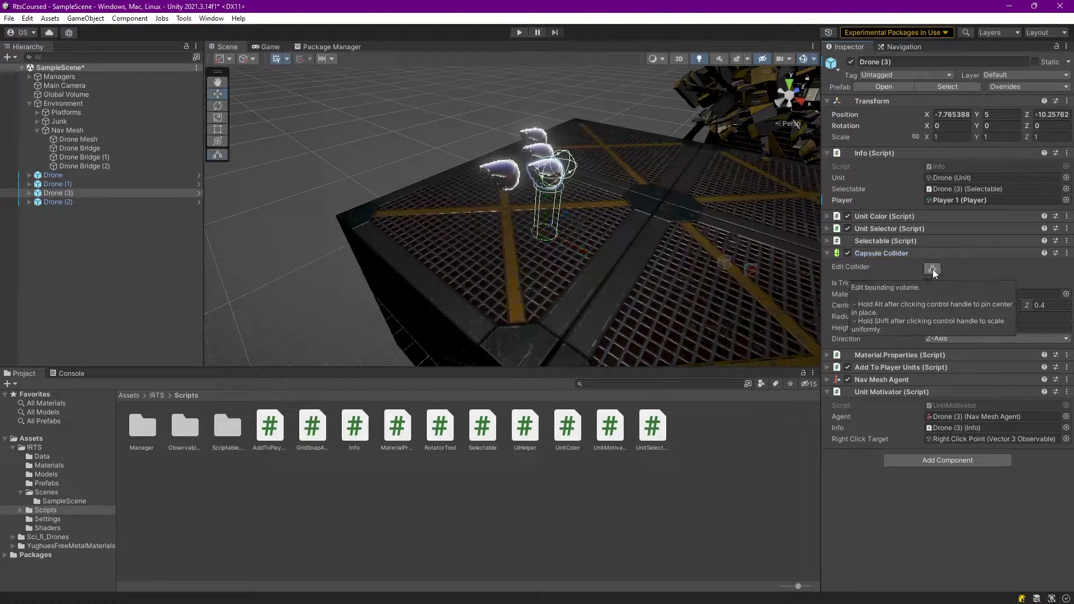
alt+drag(595, 167, 508, 203)
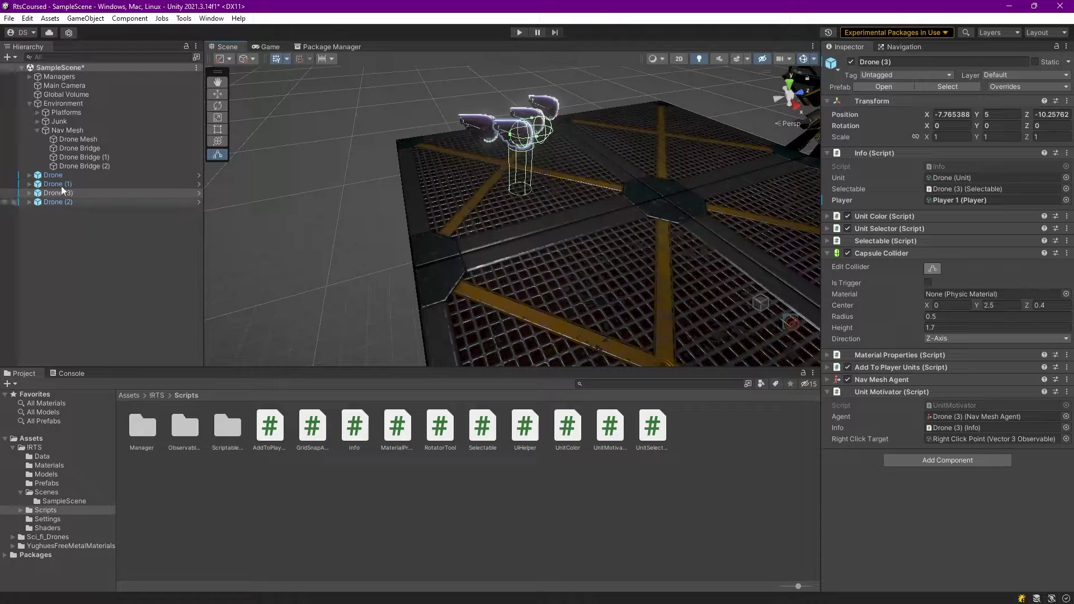
Select Drone Mesh, clear its navmesh from the surface and Navigation settings, then bake it again.
click(75, 139)
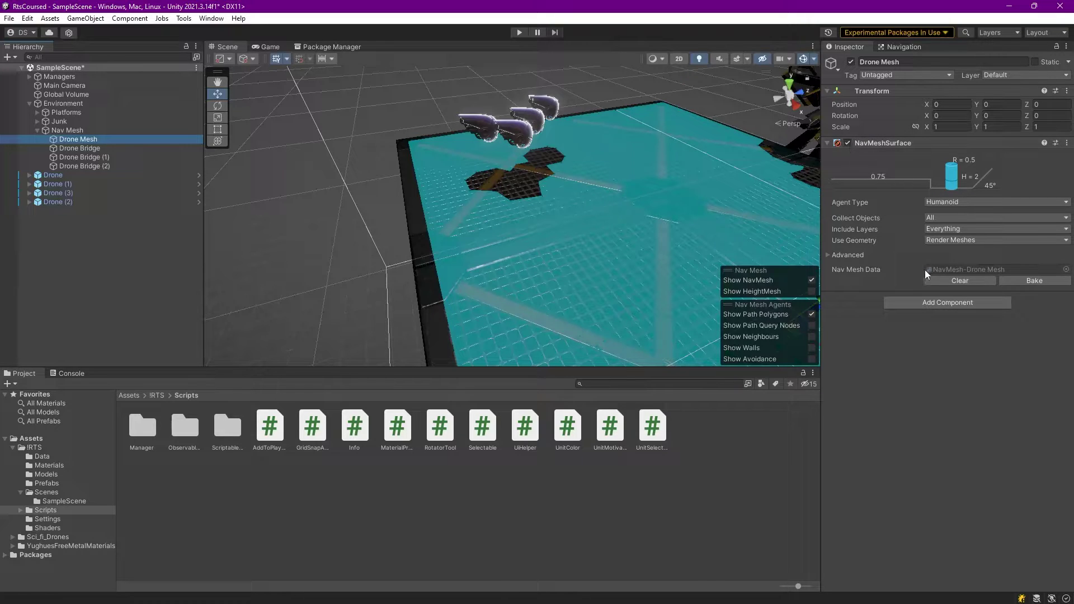
click(976, 282)
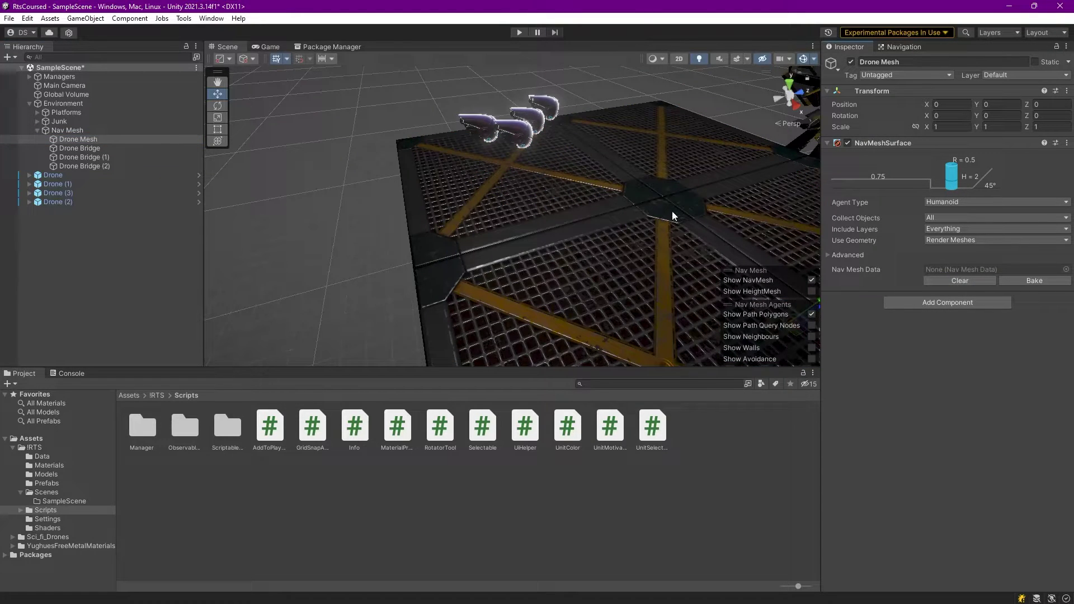
click(898, 49)
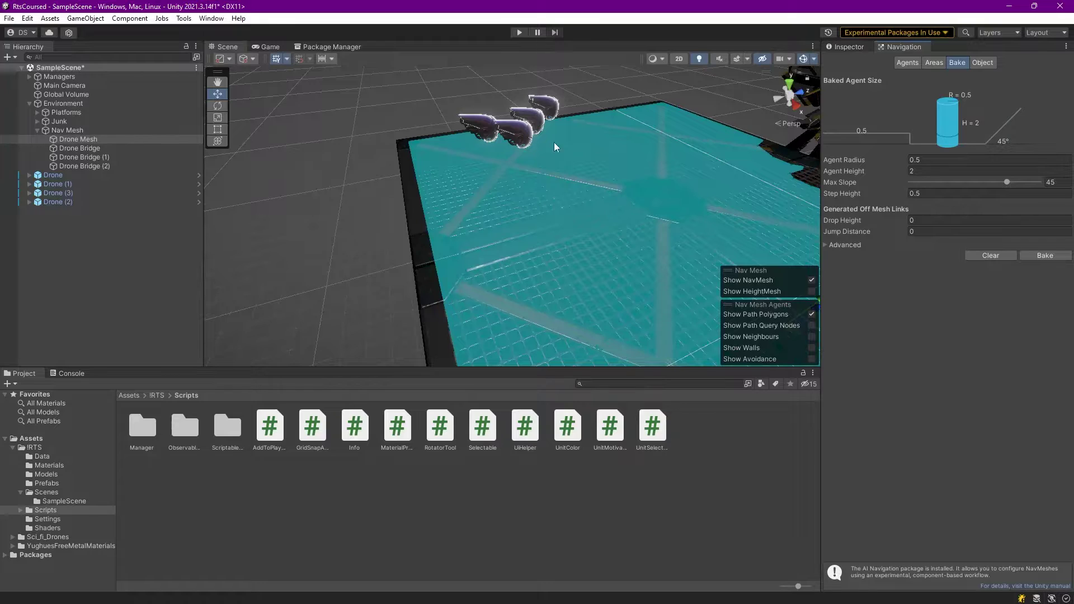
click(987, 256)
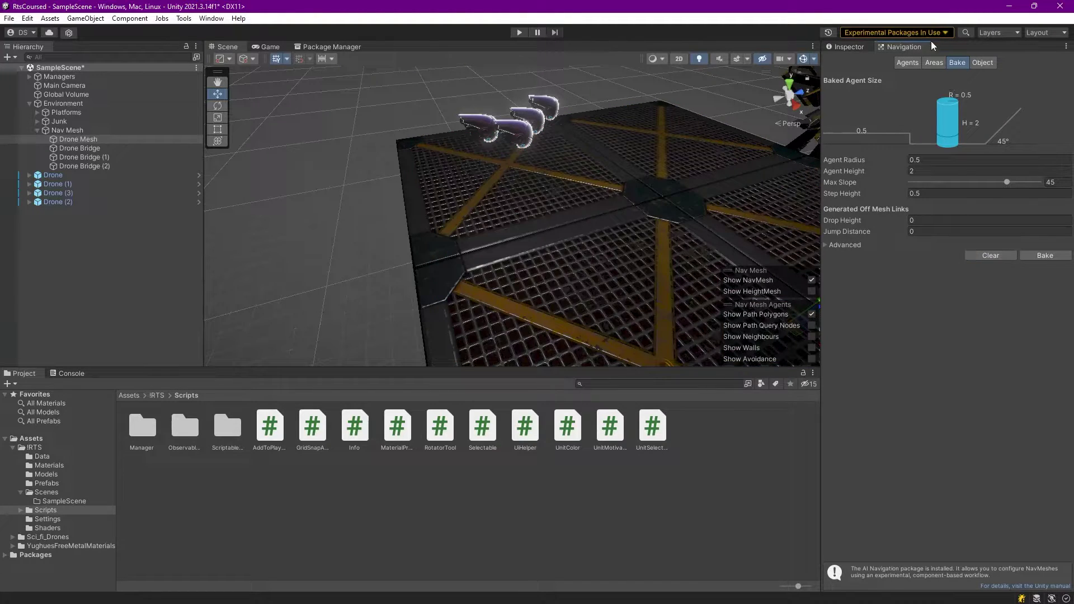
click(851, 46)
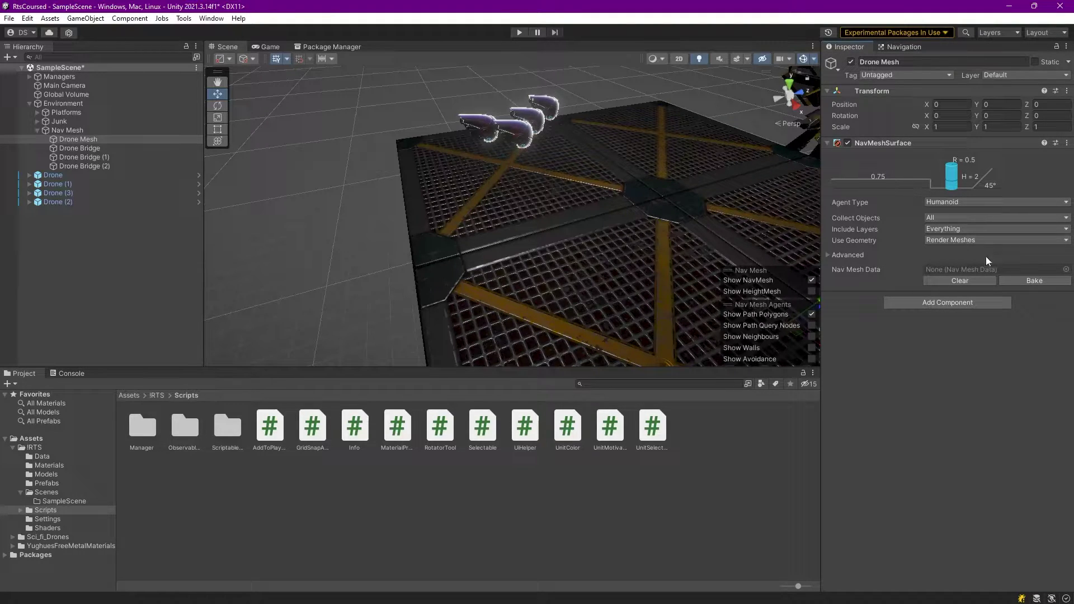
click(1025, 280)
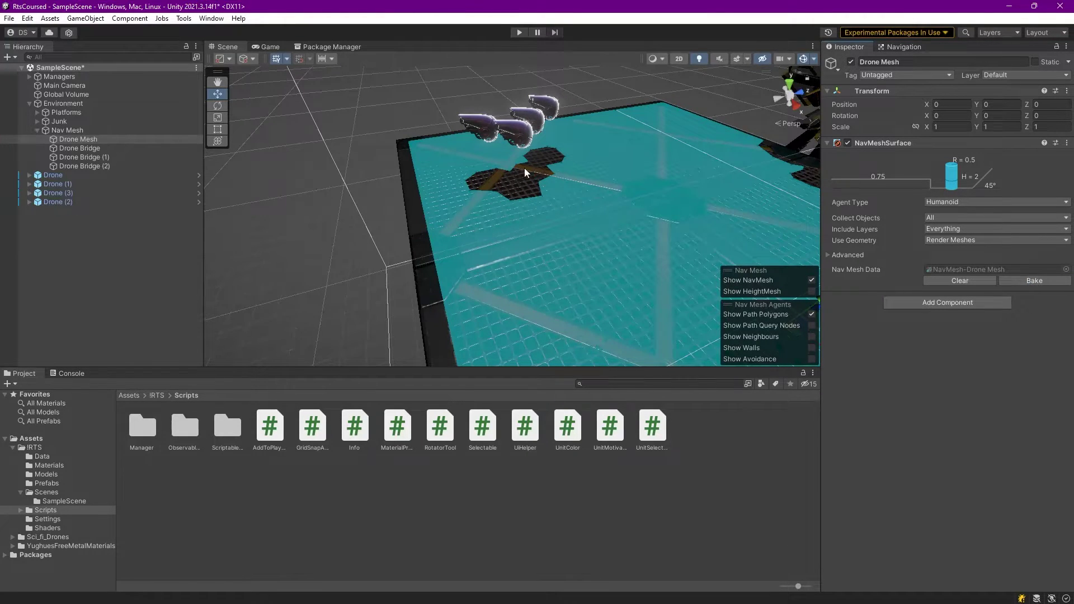
Deactivate the four drones, then clear and rebake the Drone Mesh nav mesh.
click(52, 178)
shift+click(59, 203)
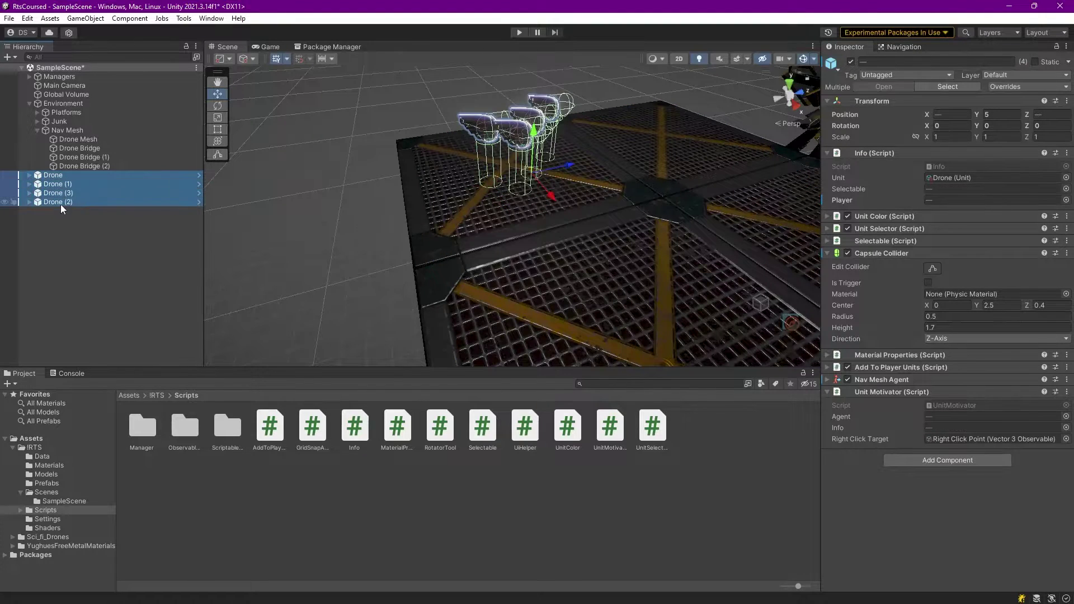
click(852, 63)
click(85, 140)
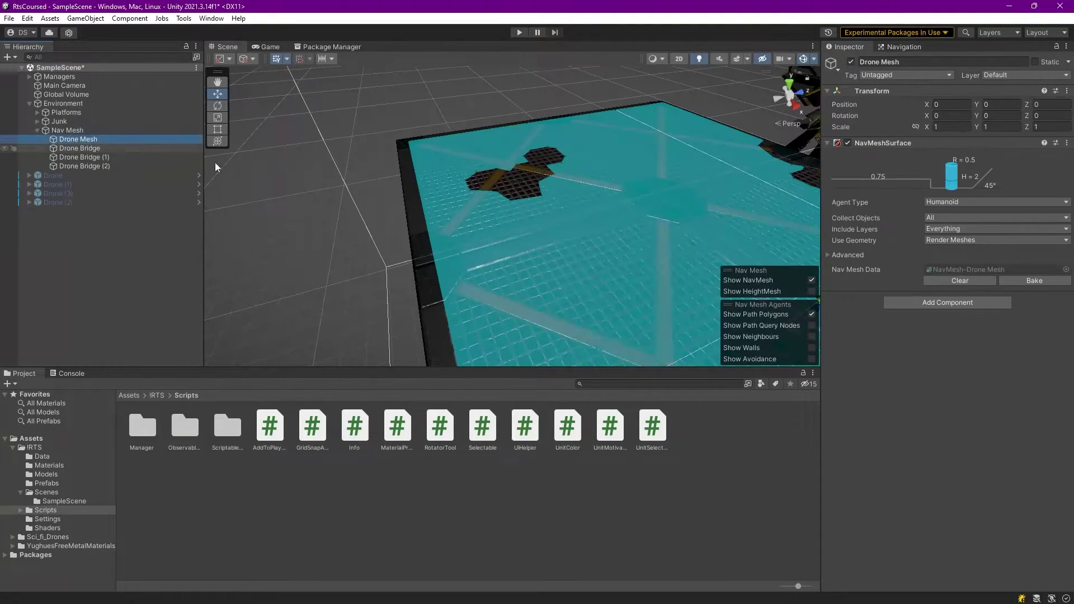
click(958, 279)
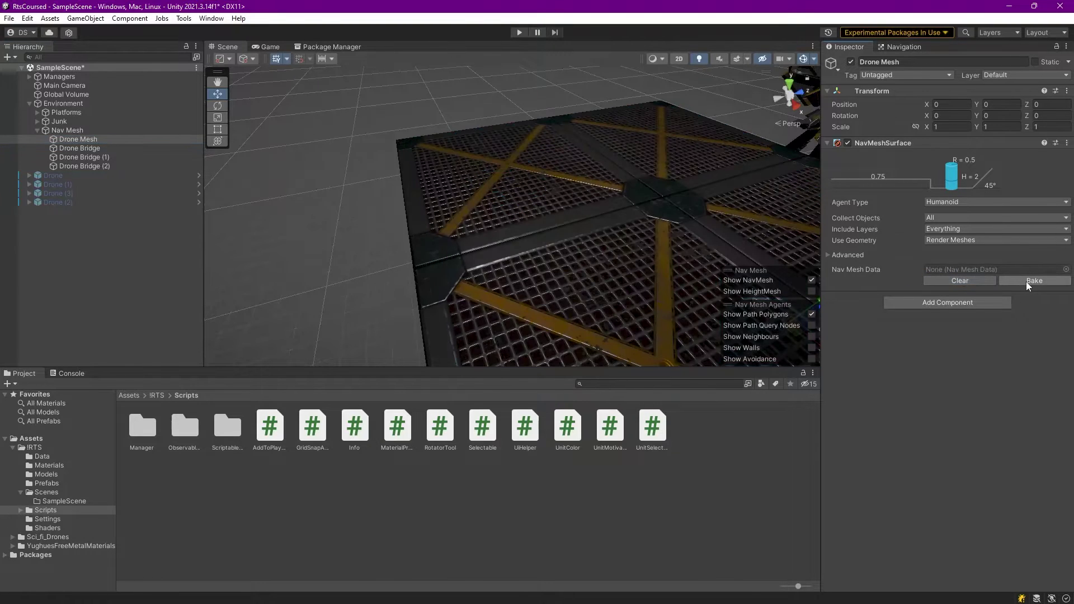
click(1026, 281)
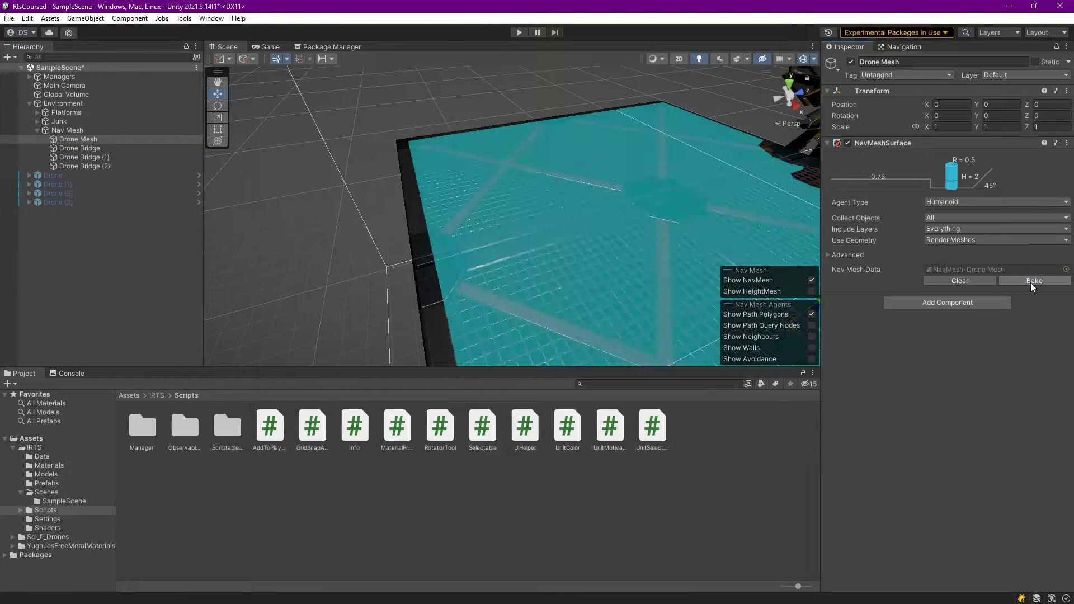
Reactivate the four drones and reselect the Drone Mesh surface.
click(53, 176)
shift+click(63, 203)
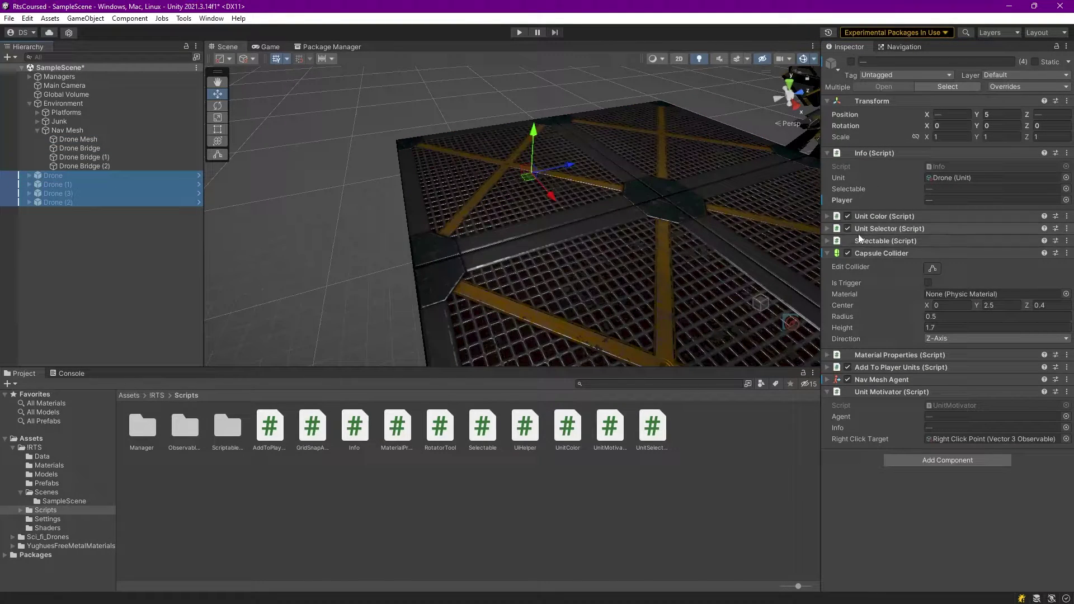
click(851, 61)
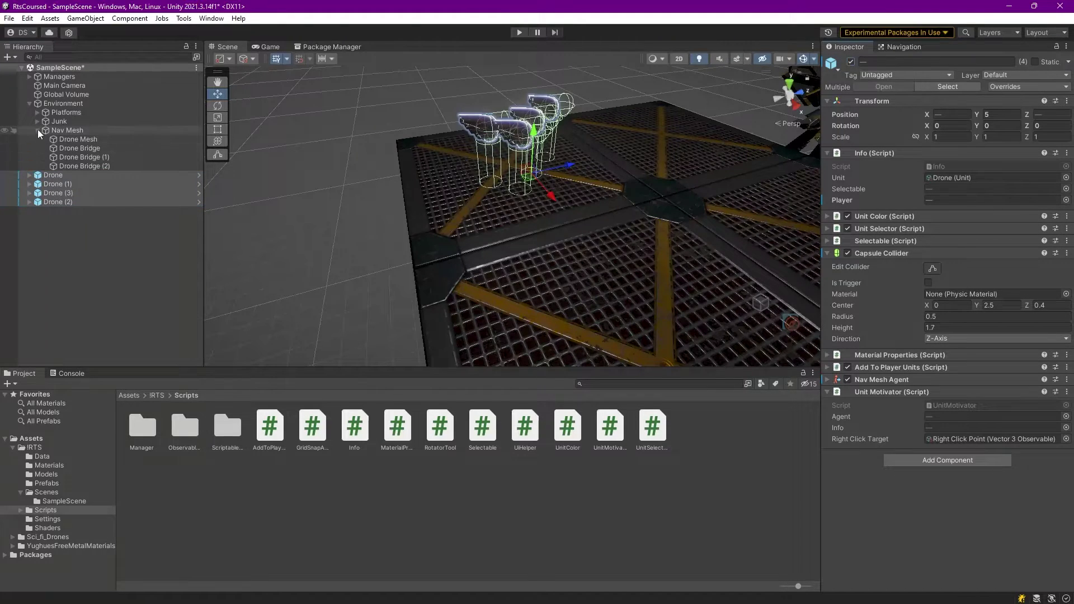
click(82, 139)
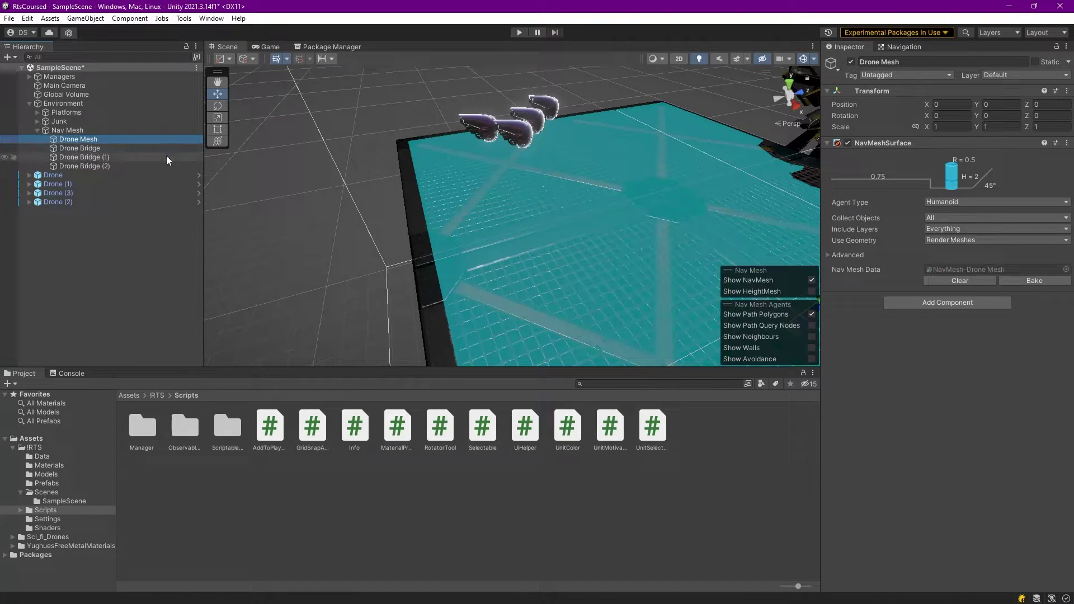
Select Drone Bridge and expand its Off Mesh Link component in the Inspector.
right_drag(425, 224, 616, 211)
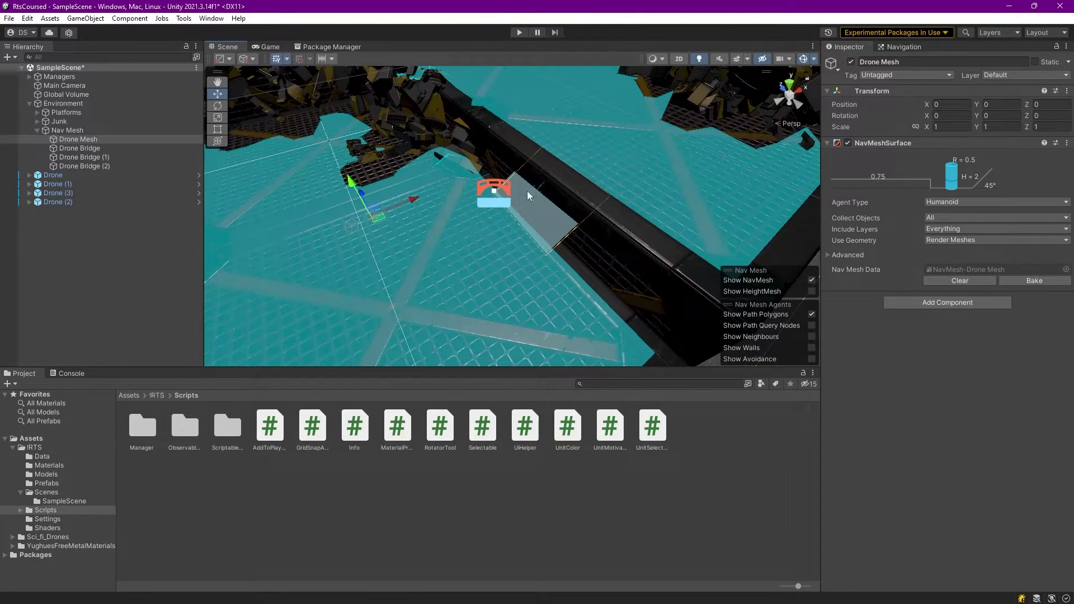
click(79, 148)
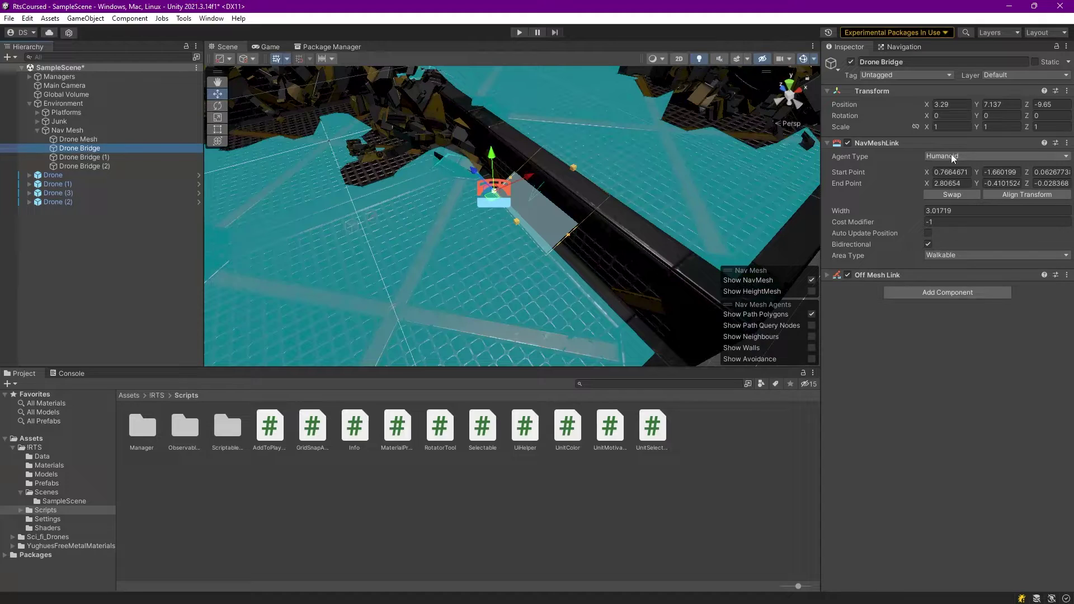
click(872, 276)
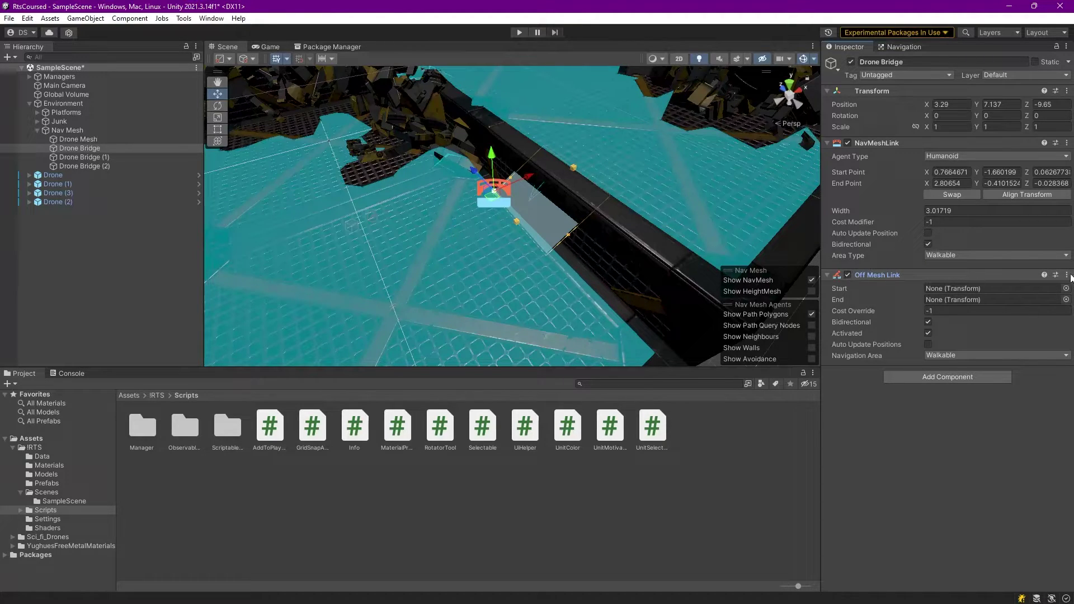
Remove the Off Mesh Link component, leaving the NavMeshLink's agent type as Humanoid.
click(1067, 275)
click(1017, 307)
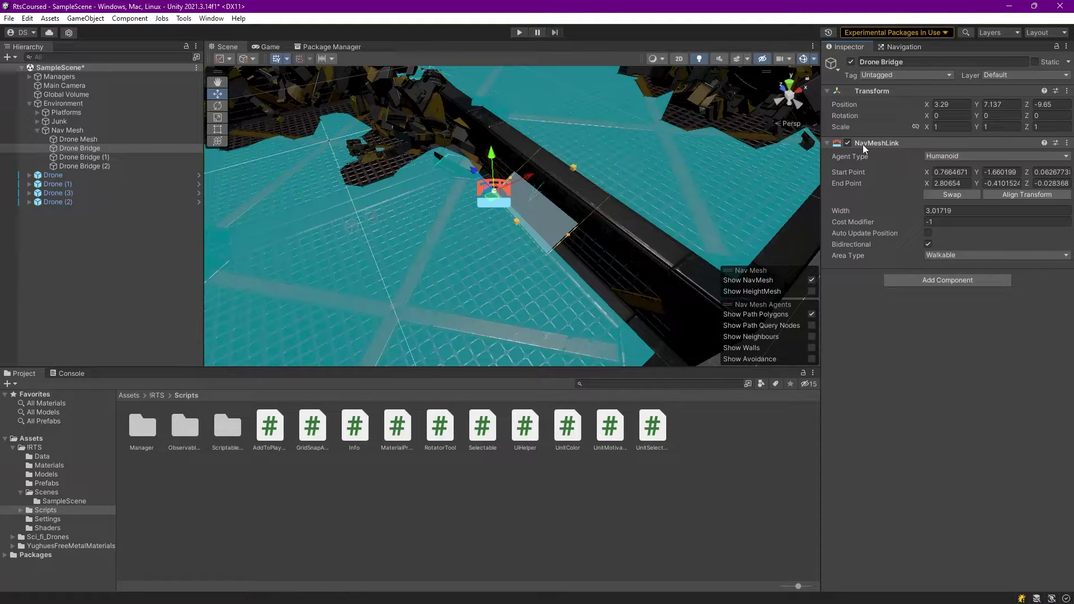
right_click(895, 142)
click(902, 332)
click(938, 155)
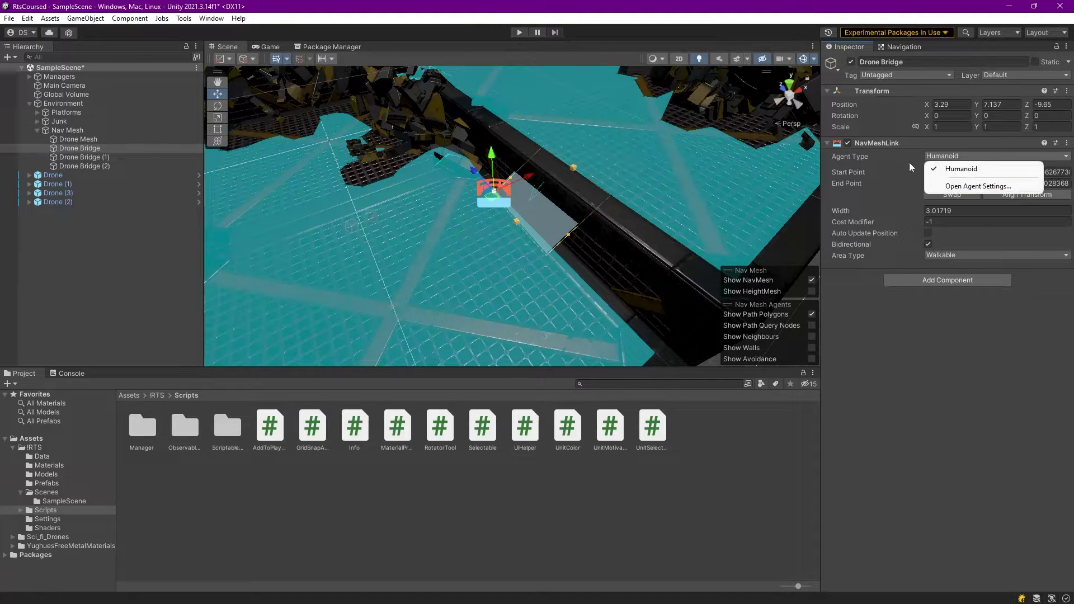
click(984, 346)
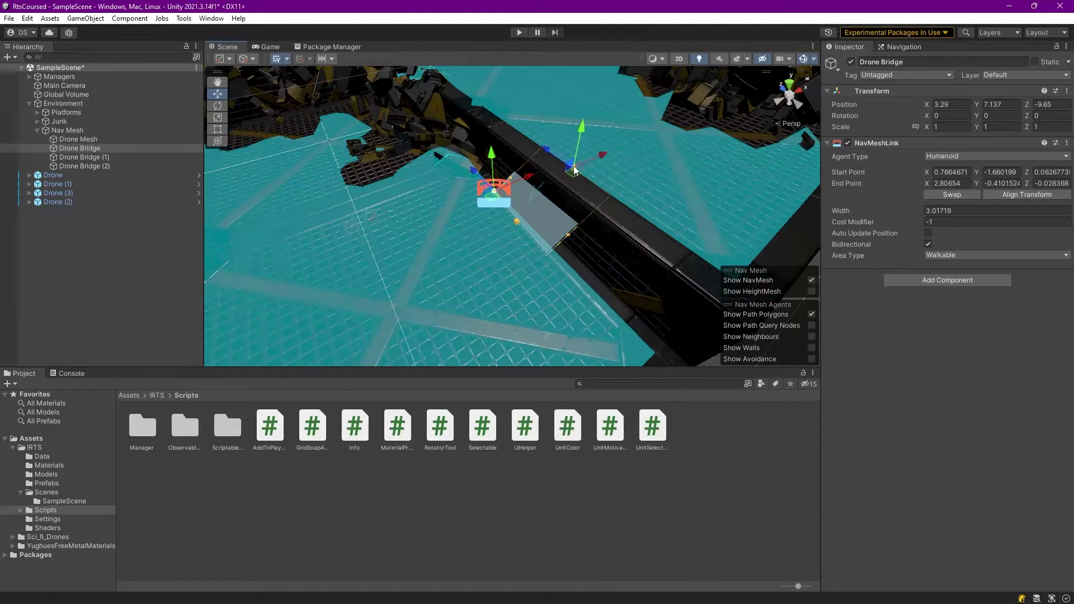
Drag the NavMeshLink end point across the gap to X 2.54331, Z 0.0302619.
click(516, 223)
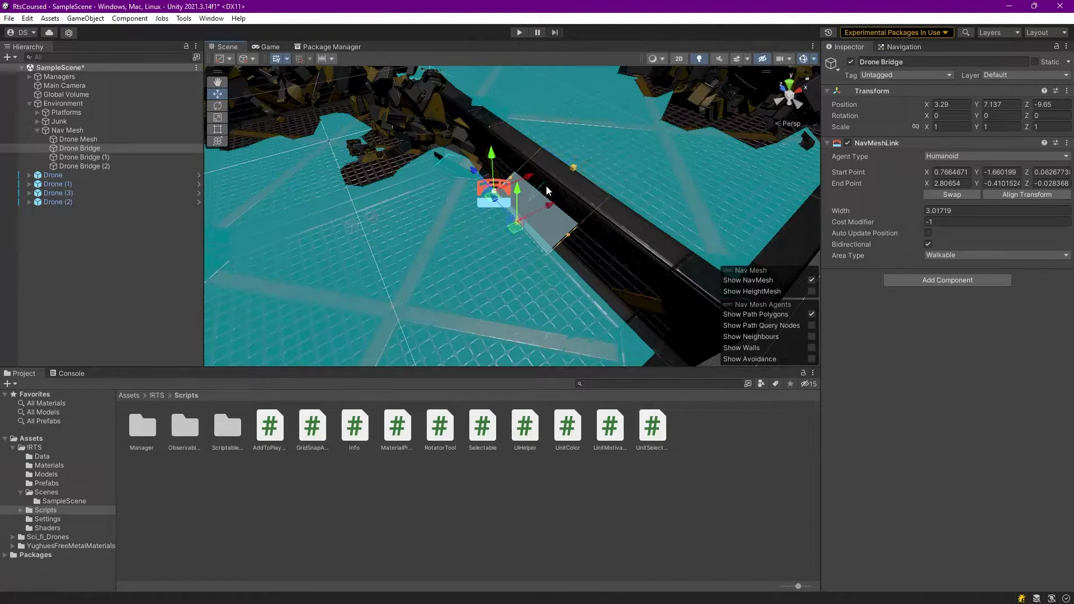
click(571, 167)
drag(571, 171, 552, 256)
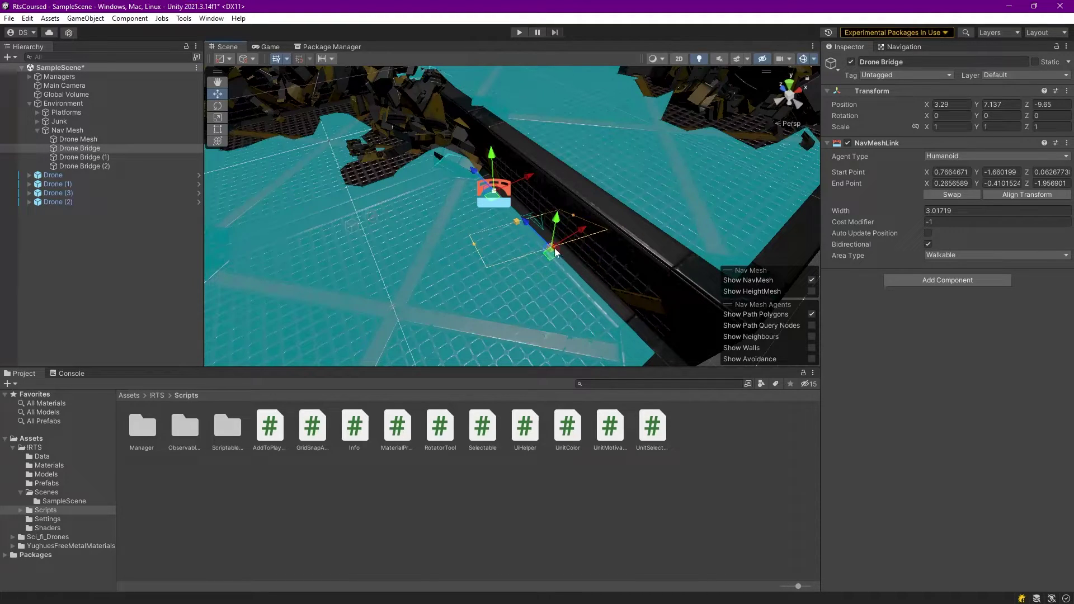
drag(551, 257, 571, 240)
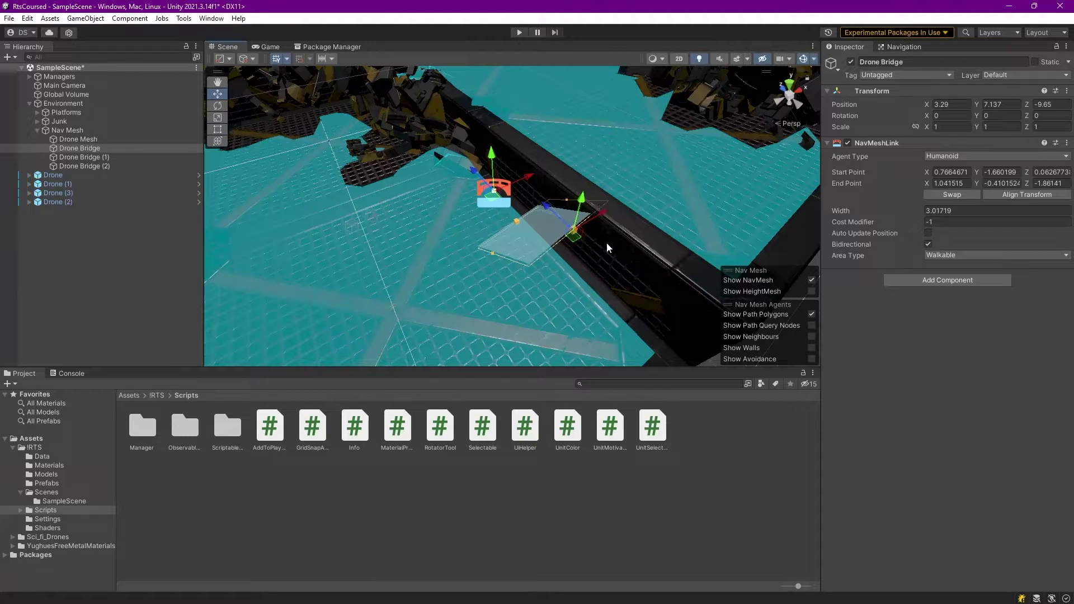
right_drag(616, 246, 525, 291)
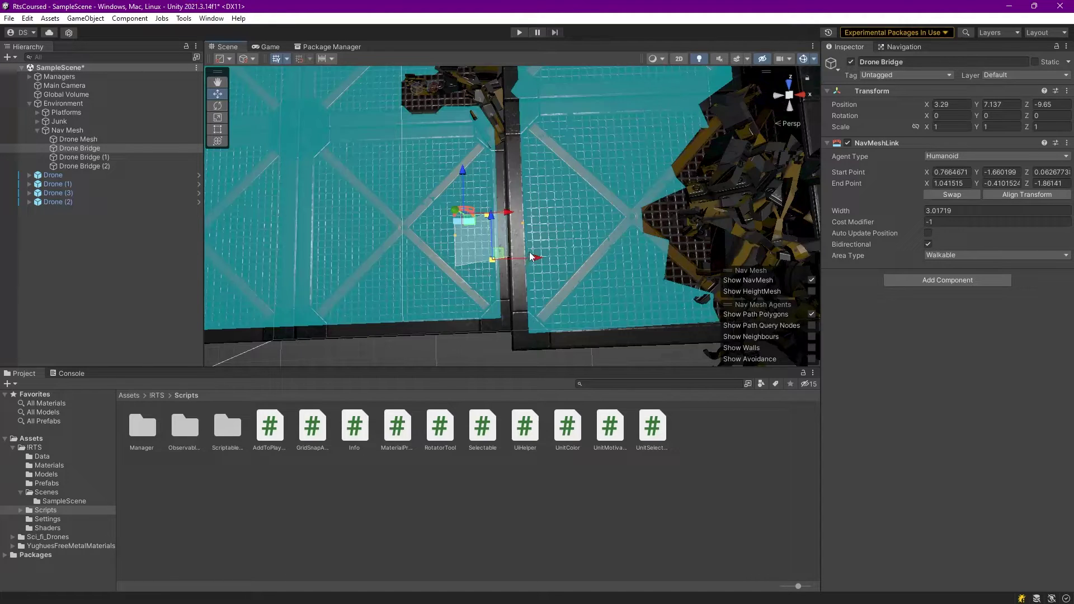
scroll(525, 255, up, 3)
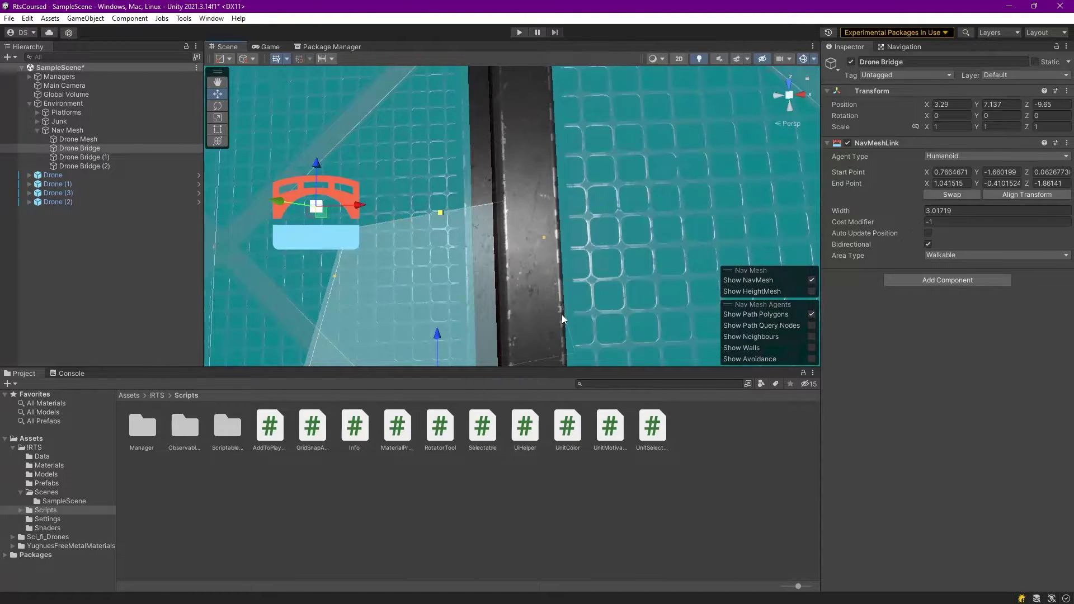
scroll(562, 313, up, 2)
middle_drag(563, 310, 557, 273)
scroll(556, 262, up, 2)
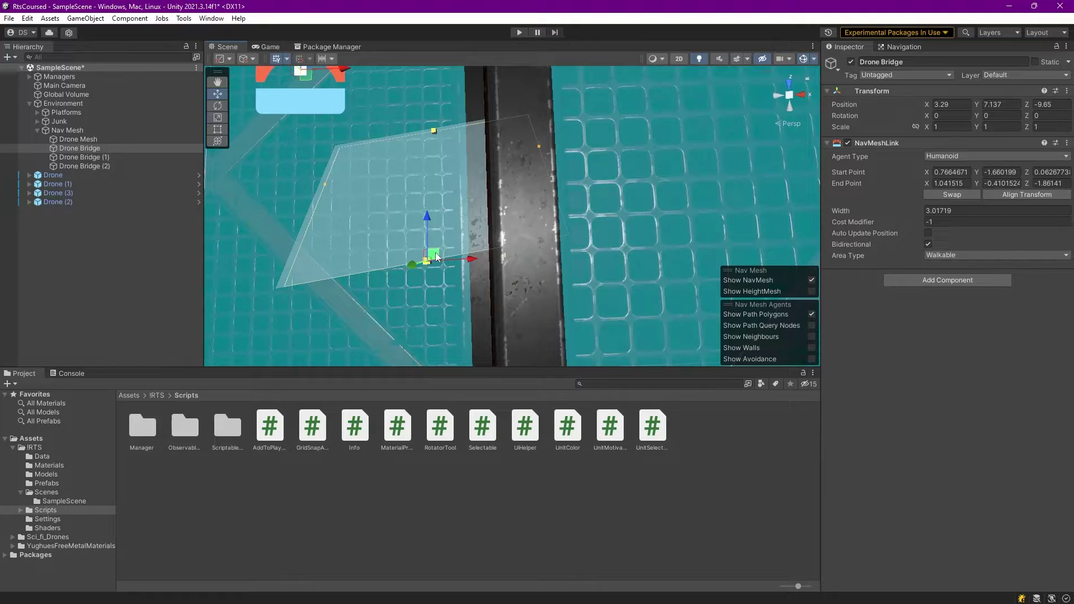
drag(437, 258, 571, 78)
alt+drag(549, 129, 639, 63)
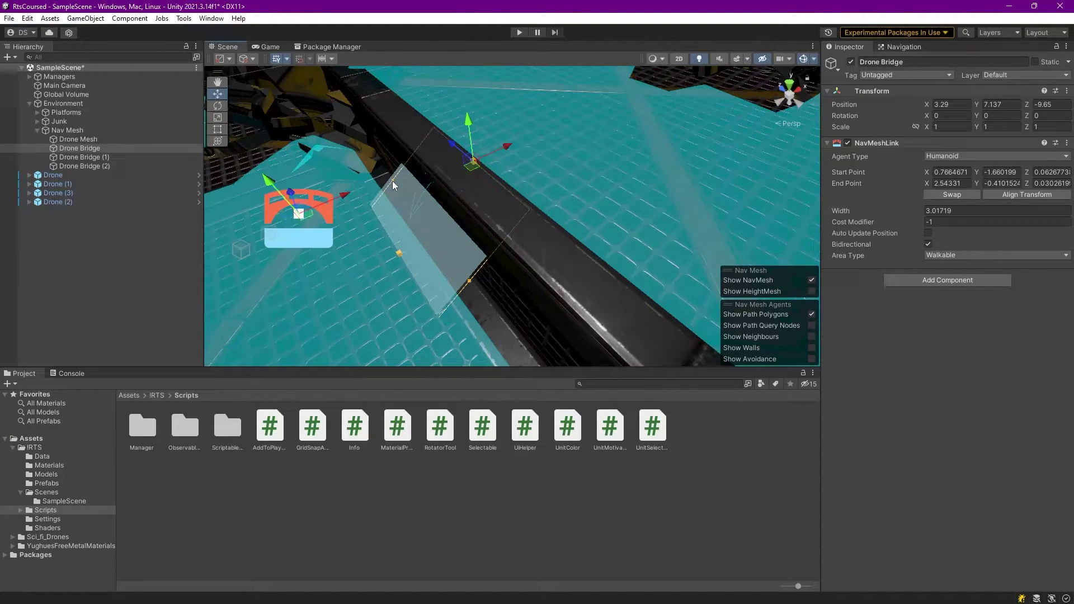
Narrow the link to width 2.537097 and adjust its end point height, keeping it bidirectional.
mouse_move(391, 180)
mouse_down()
mouse_move(407, 209)
mouse_move(398, 187)
mouse_up()
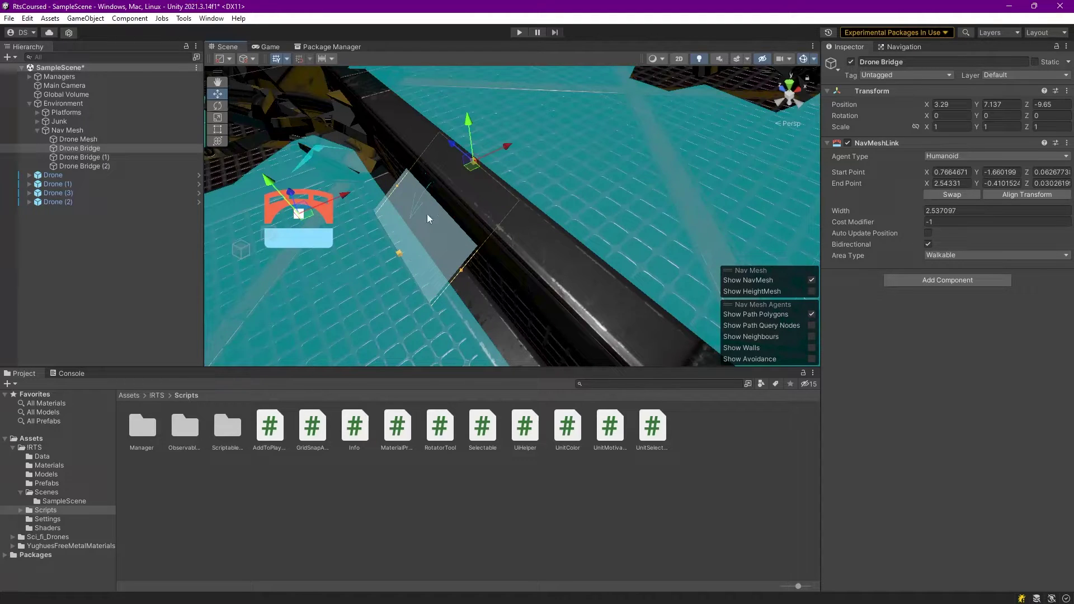
drag(469, 130, 459, 100)
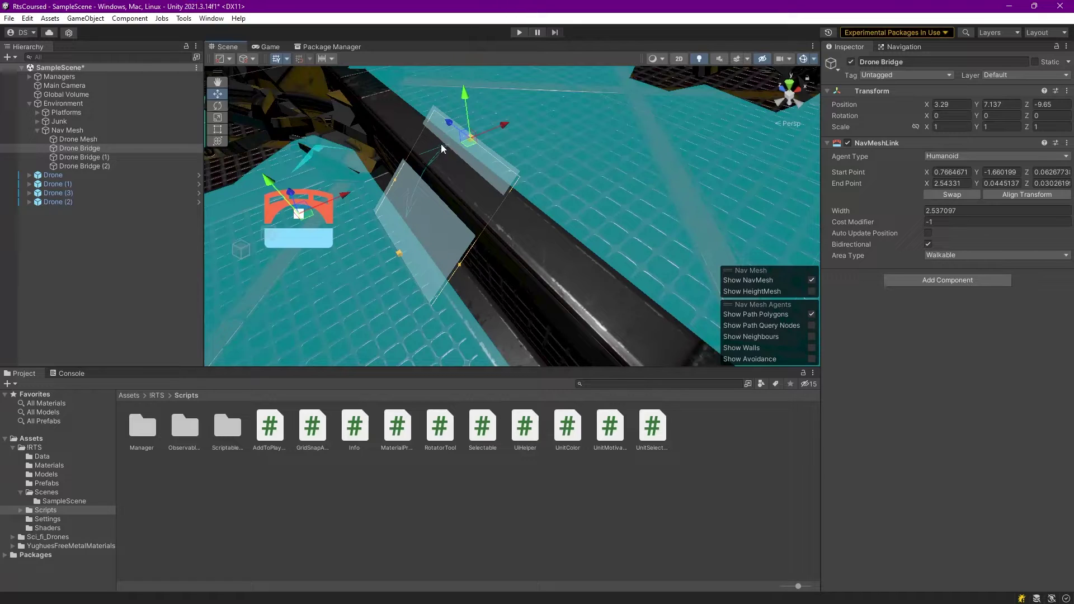
click(927, 244)
click(928, 245)
drag(464, 102, 467, 115)
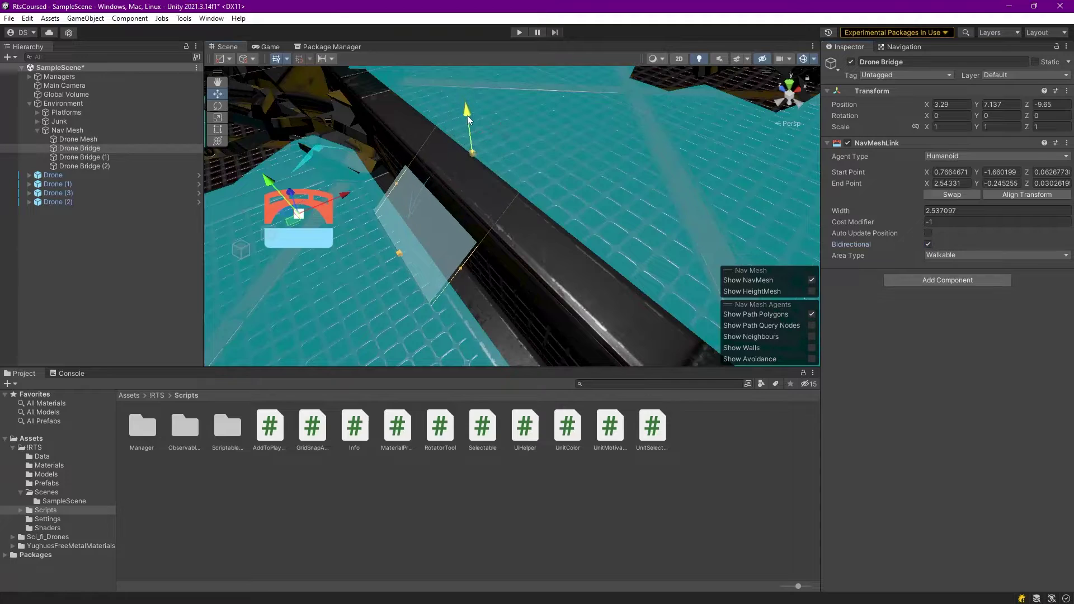
Move the link's start point to X 0.8493904, Y -1.59452, Z 0.0136108.
click(398, 253)
mouse_move(381, 234)
mouse_down()
mouse_move(396, 254)
mouse_move(394, 215)
mouse_move(401, 232)
mouse_up()
click(403, 260)
mouse_move(405, 272)
mouse_down()
mouse_move(395, 264)
mouse_move(409, 260)
mouse_up()
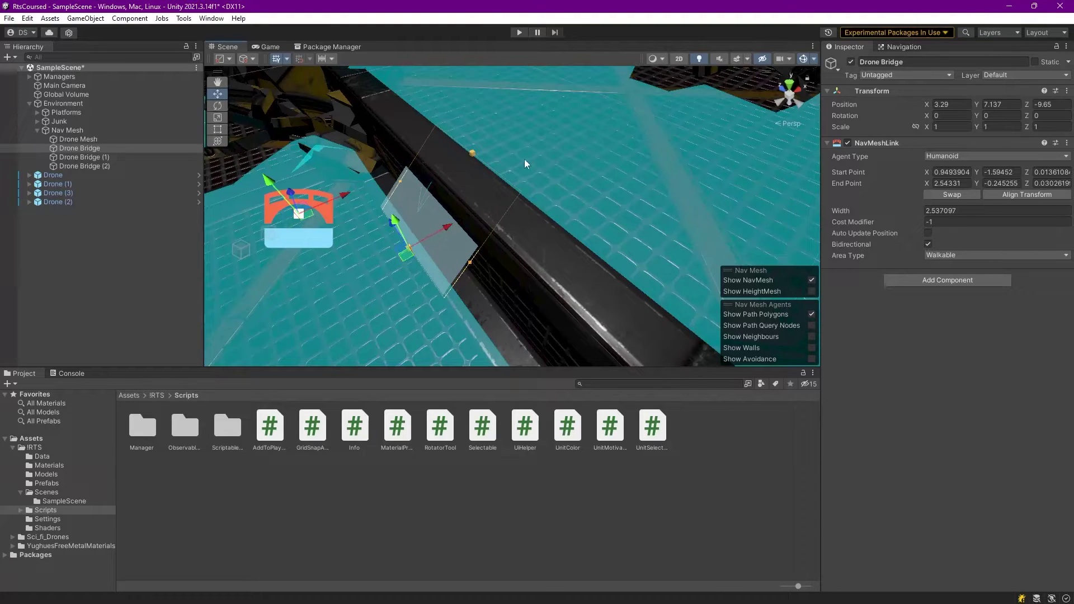
right_drag(475, 129, 727, 162)
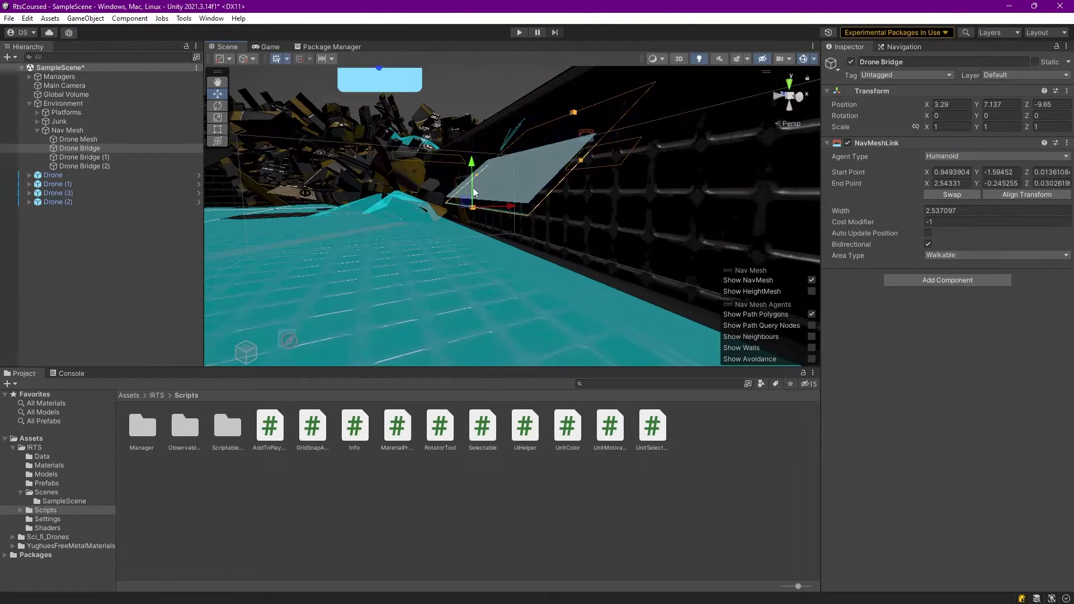
Drop the Drone Bridge start point to Y -1.750945 on the ramp, then reselect Drone Mesh.
click(468, 163)
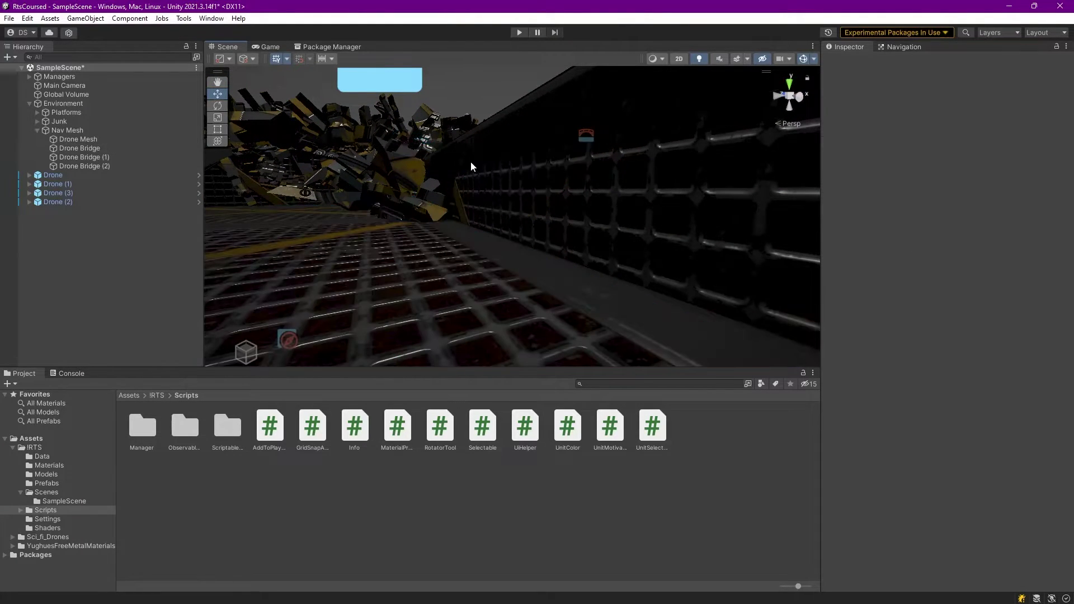
click(586, 141)
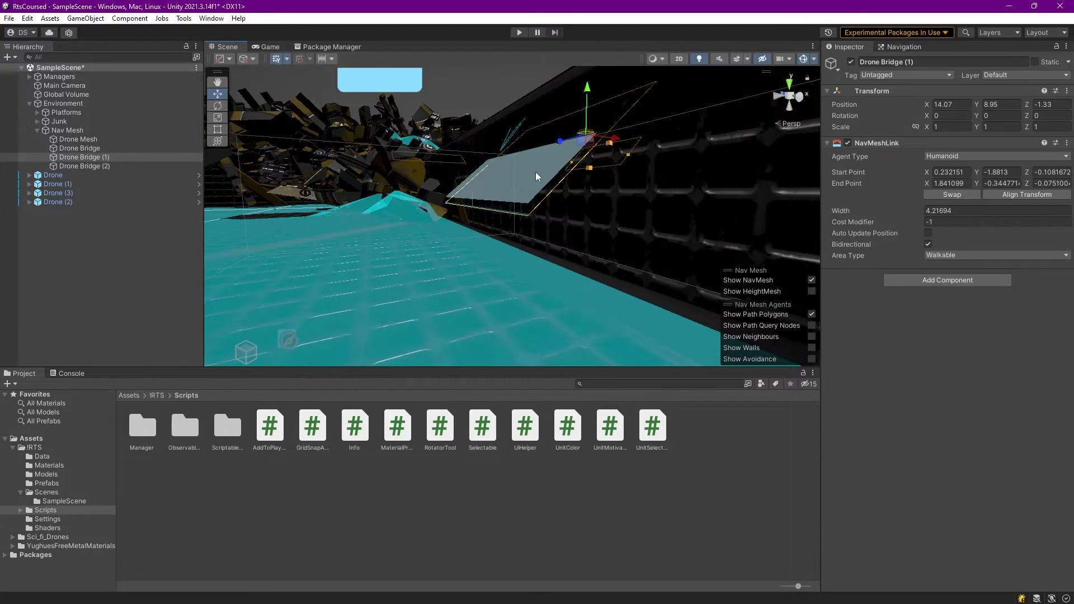
right_drag(625, 250, 585, 330)
click(529, 291)
click(582, 336)
mouse_move(587, 305)
mouse_down()
mouse_move(593, 347)
mouse_move(593, 313)
mouse_up()
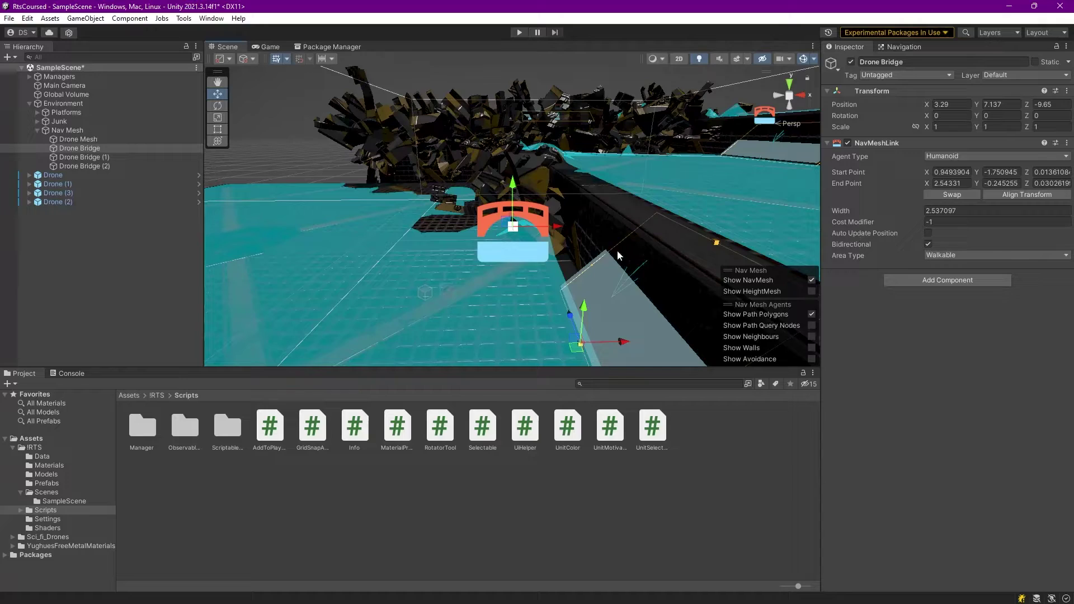
scroll(595, 276, down, 10)
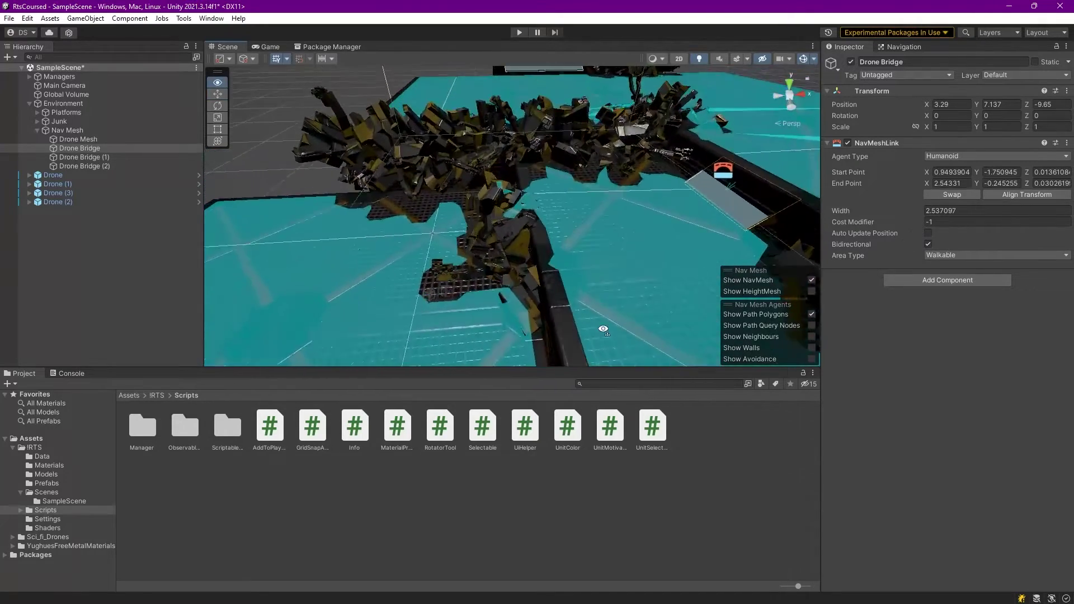
click(78, 140)
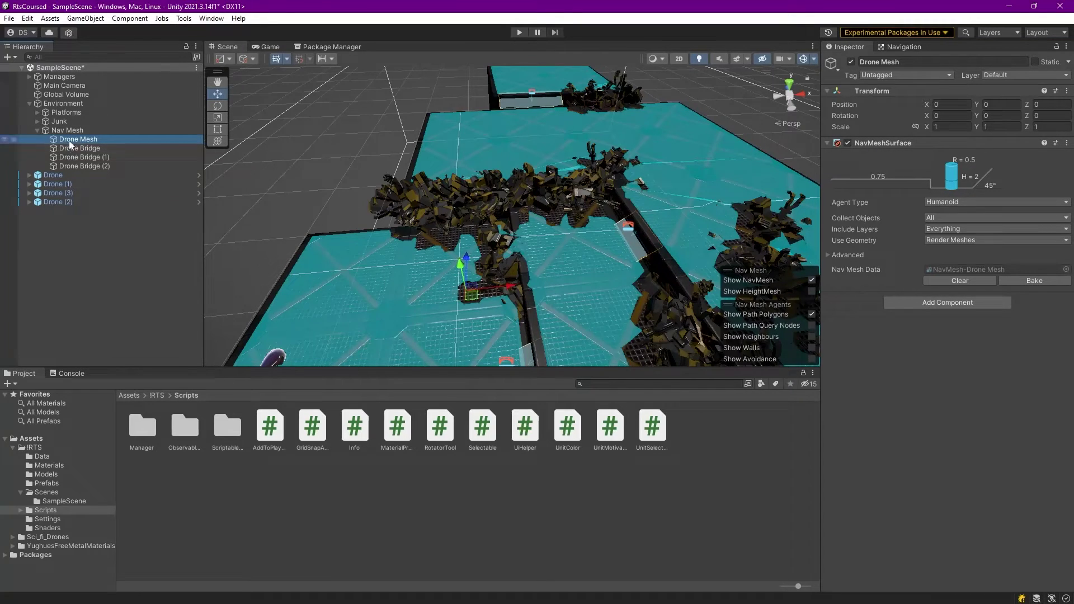
Open the Package Manager and review its Advanced Project Settings pre-release options.
click(340, 44)
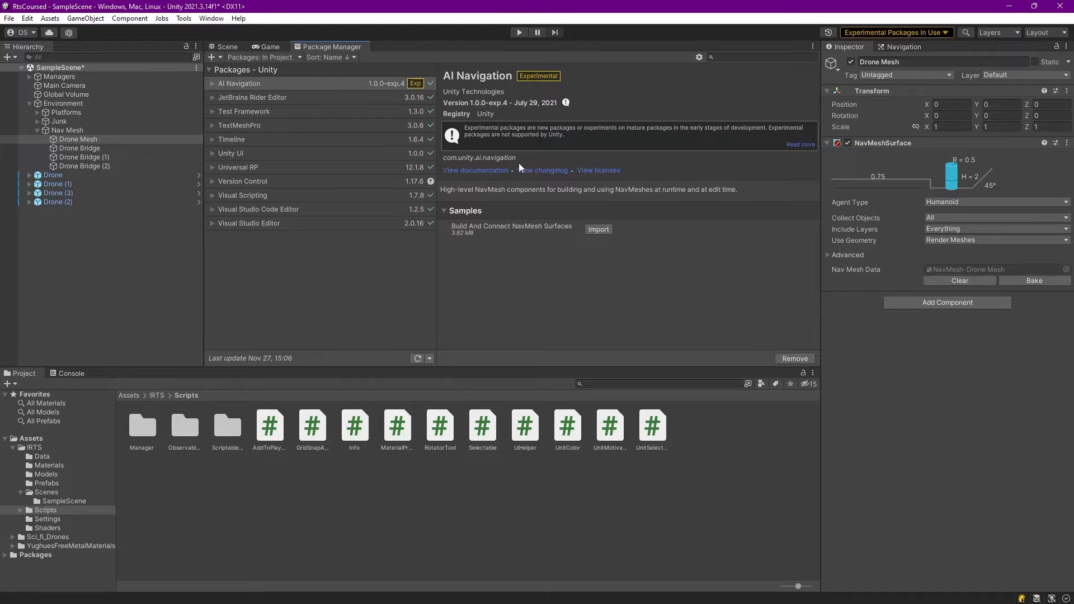
click(699, 57)
click(736, 70)
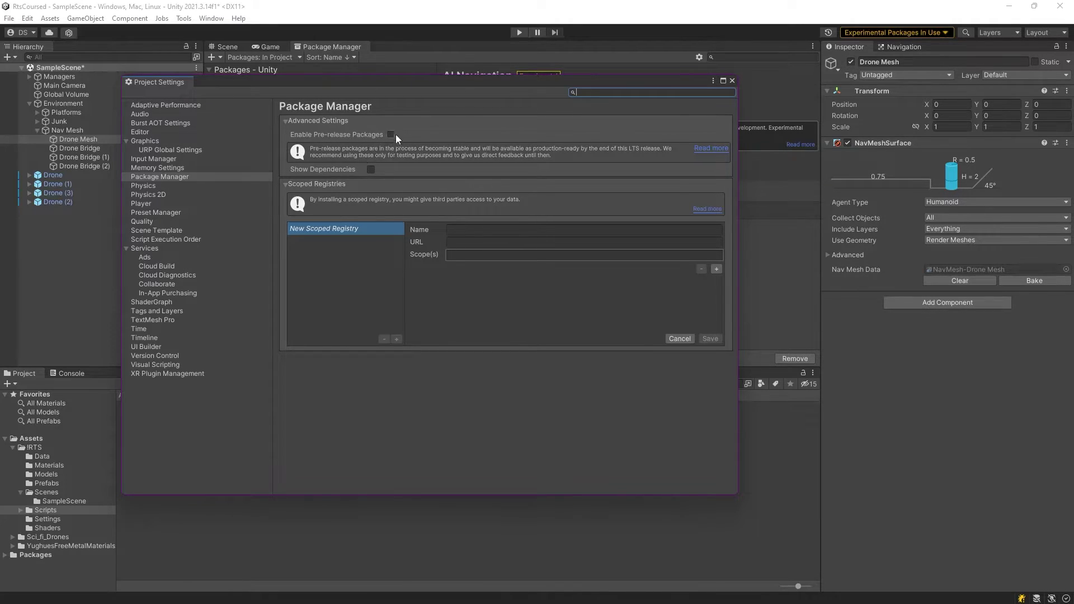
click(731, 80)
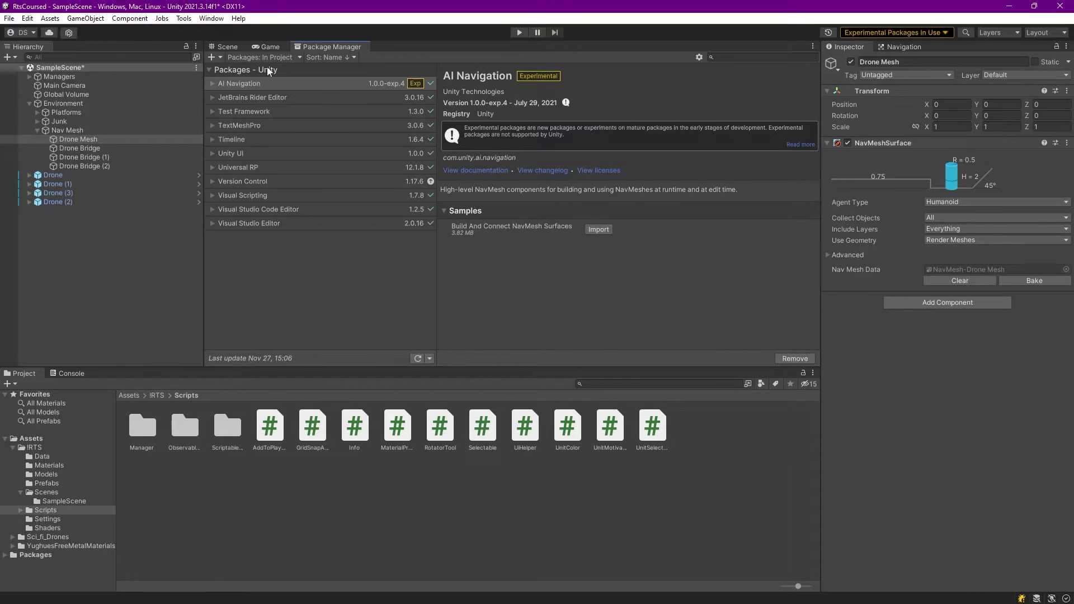
Add the package com.unity.ai.navigation by name, installing AI Navigation 1.0.0-exp.4.
click(222, 58)
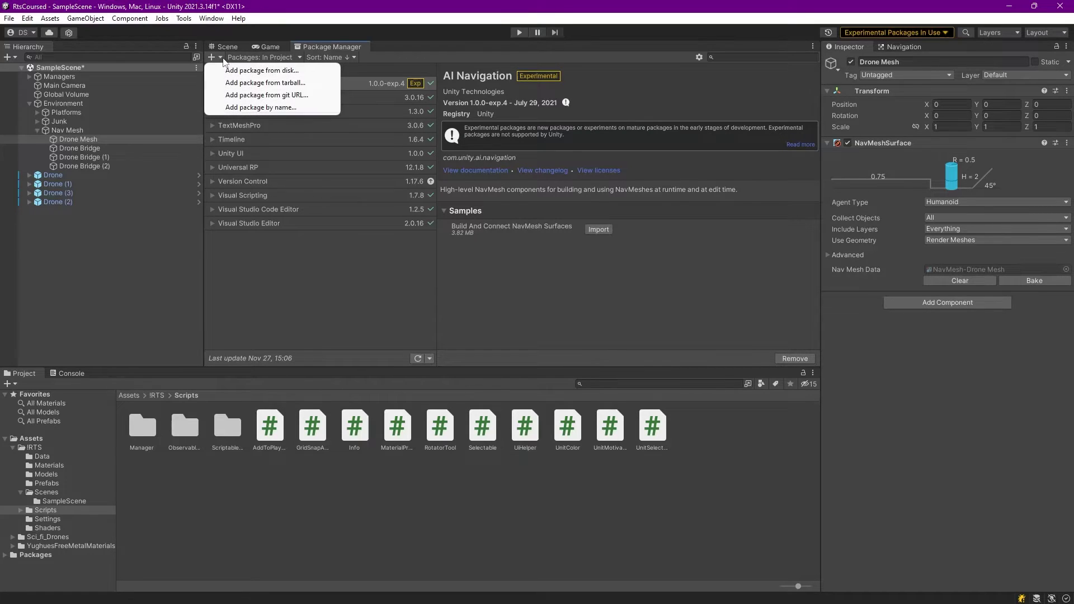
click(245, 108)
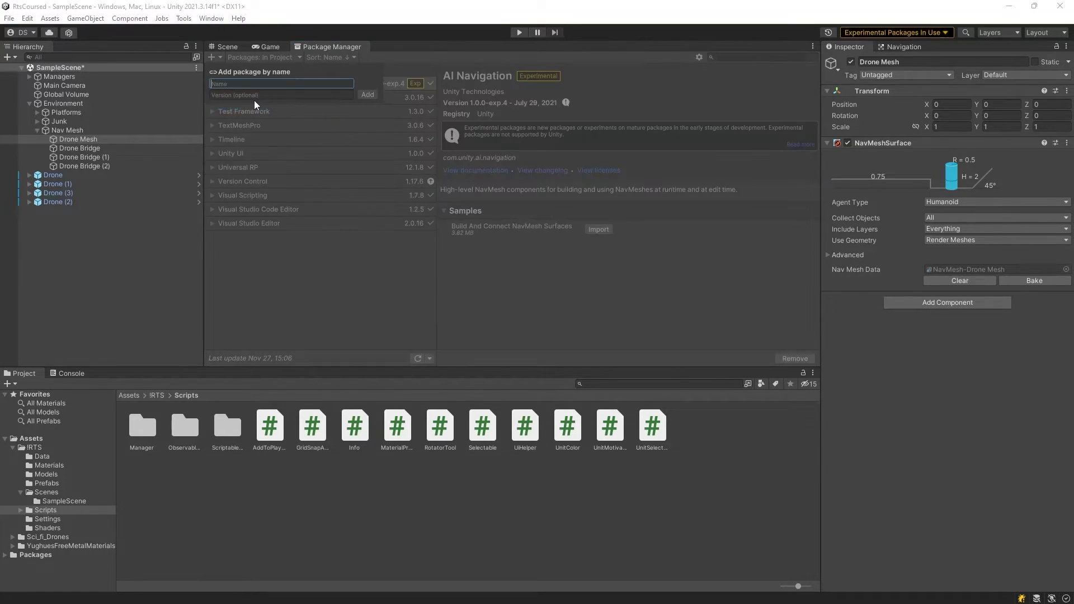
text(com.unity.ai.navigation)
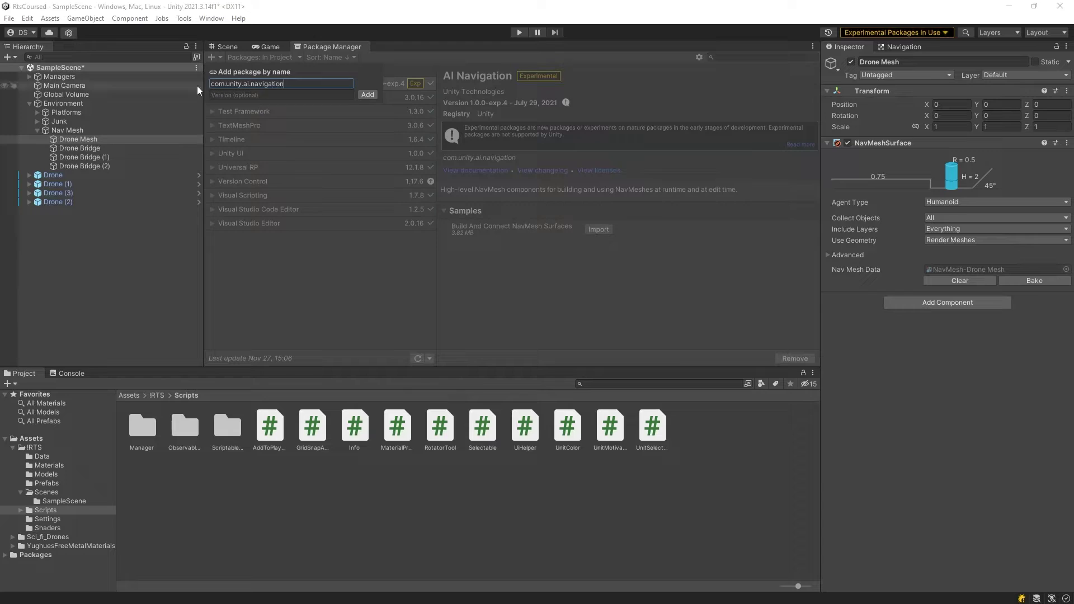
click(364, 94)
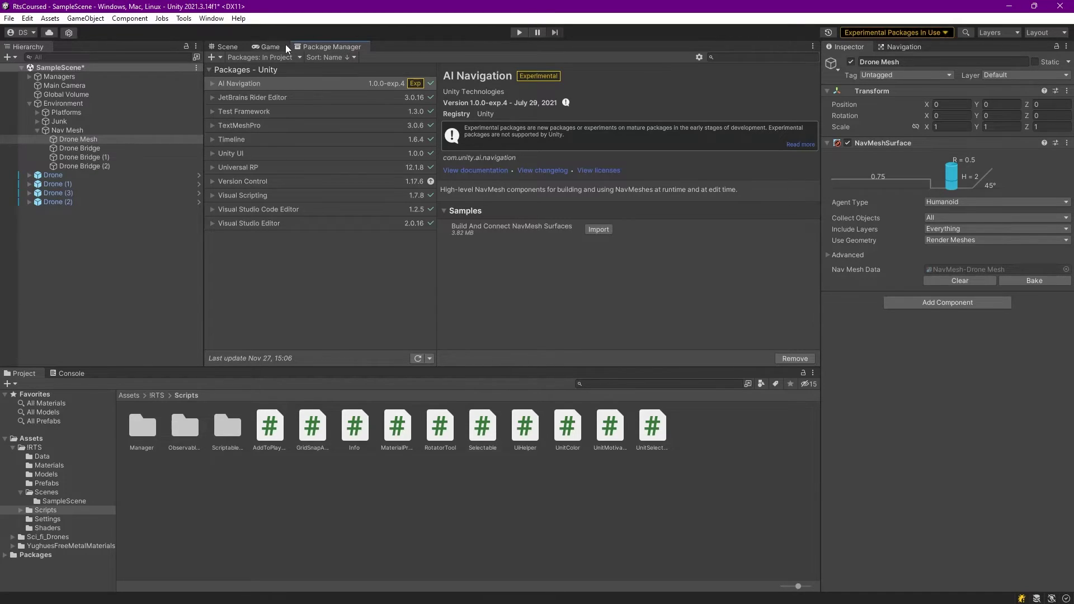
Play and stop the game twice in the Game view to test the drones.
click(225, 47)
click(266, 47)
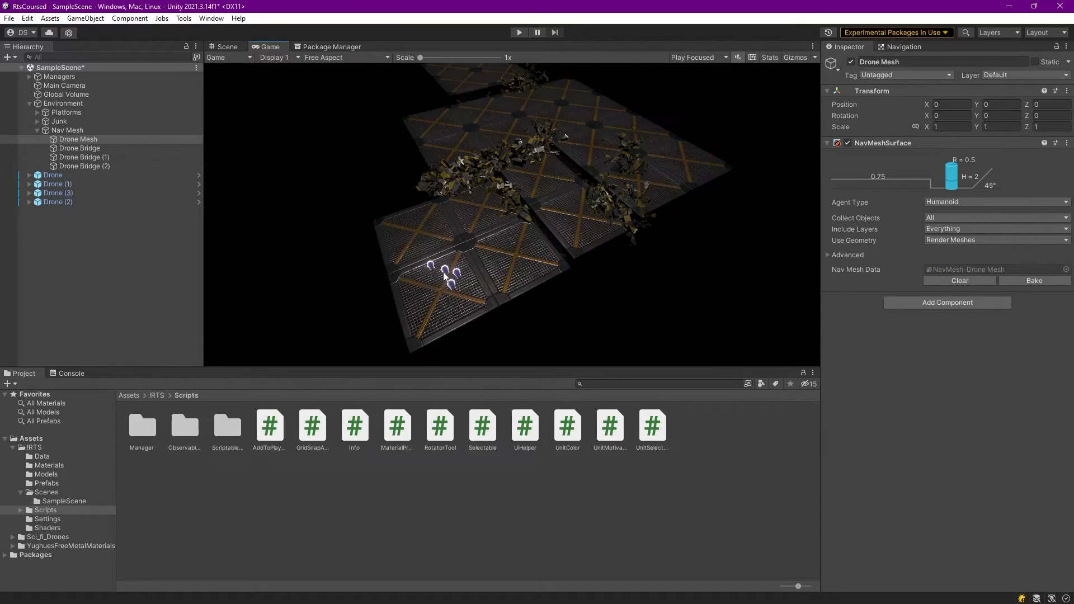
click(519, 31)
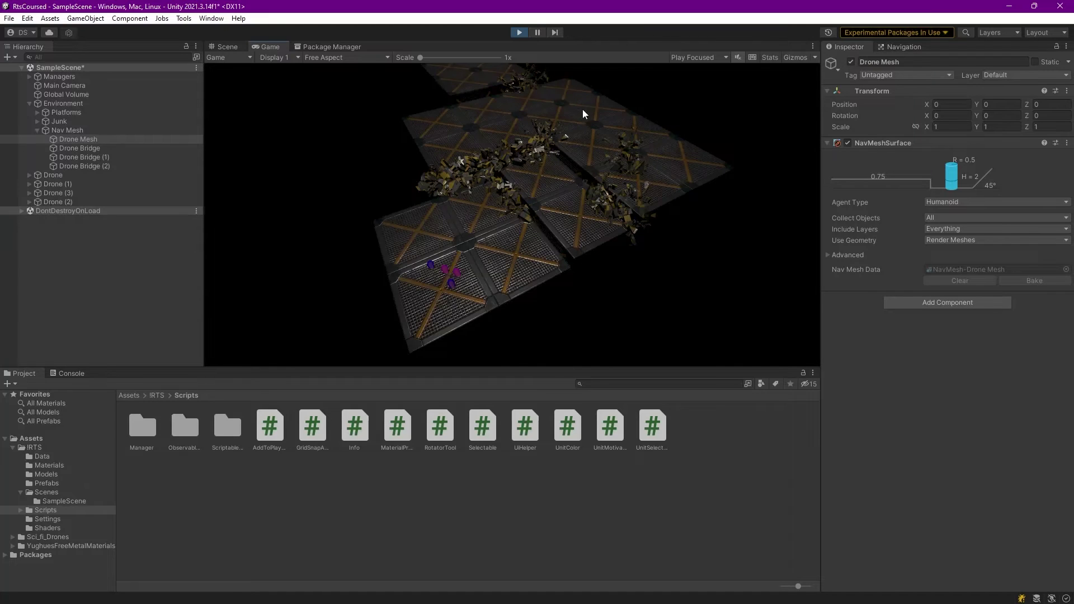
click(518, 34)
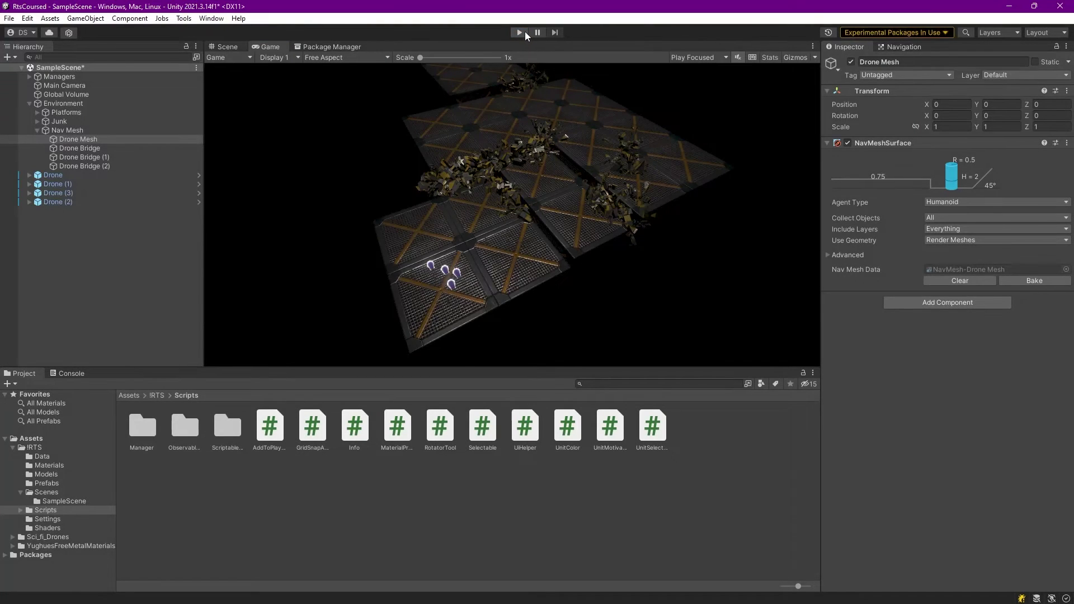
click(519, 32)
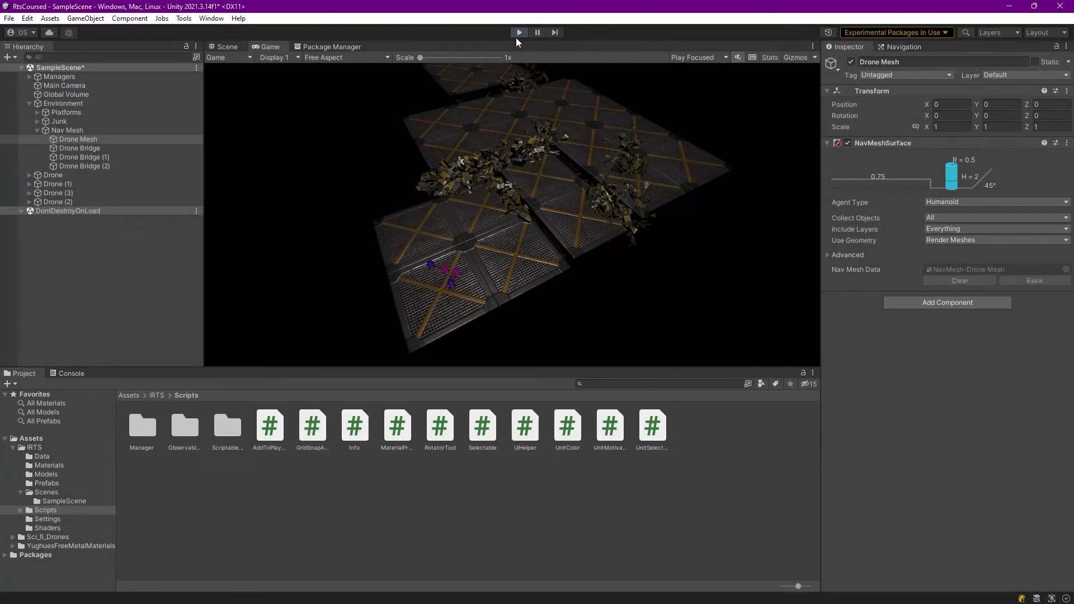
click(517, 36)
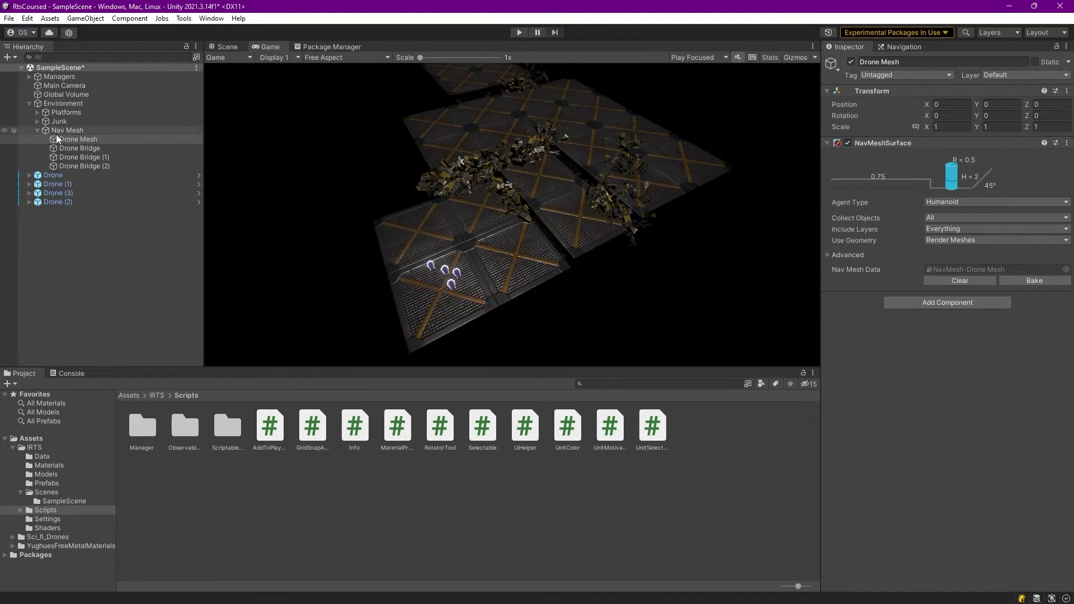
Run Tools > Apply Rotations to re-rotate the debris across the platforms.
click(221, 47)
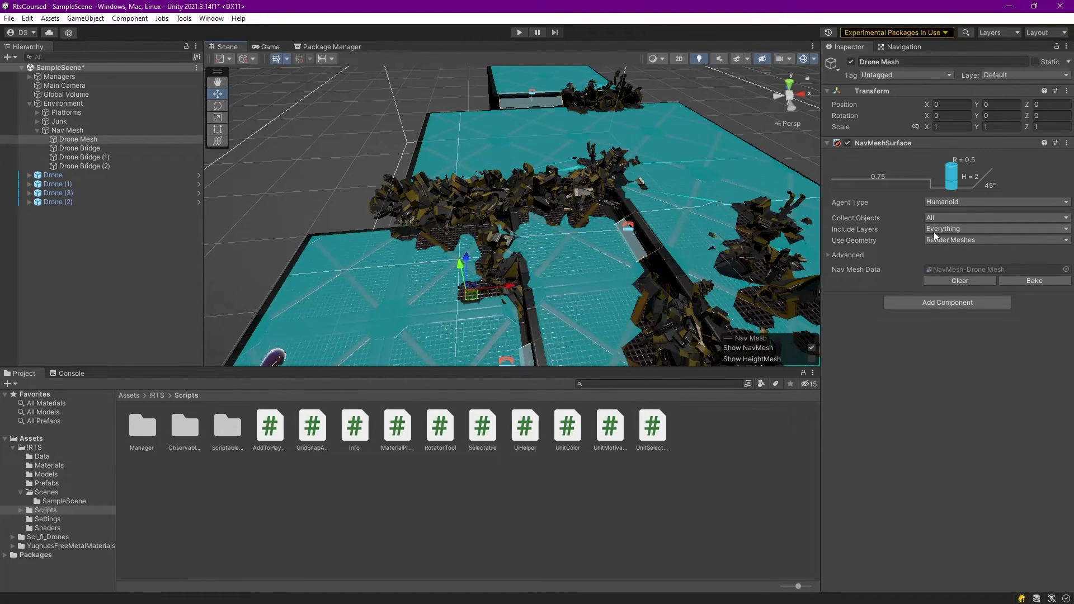
alt+drag(794, 268, 725, 290)
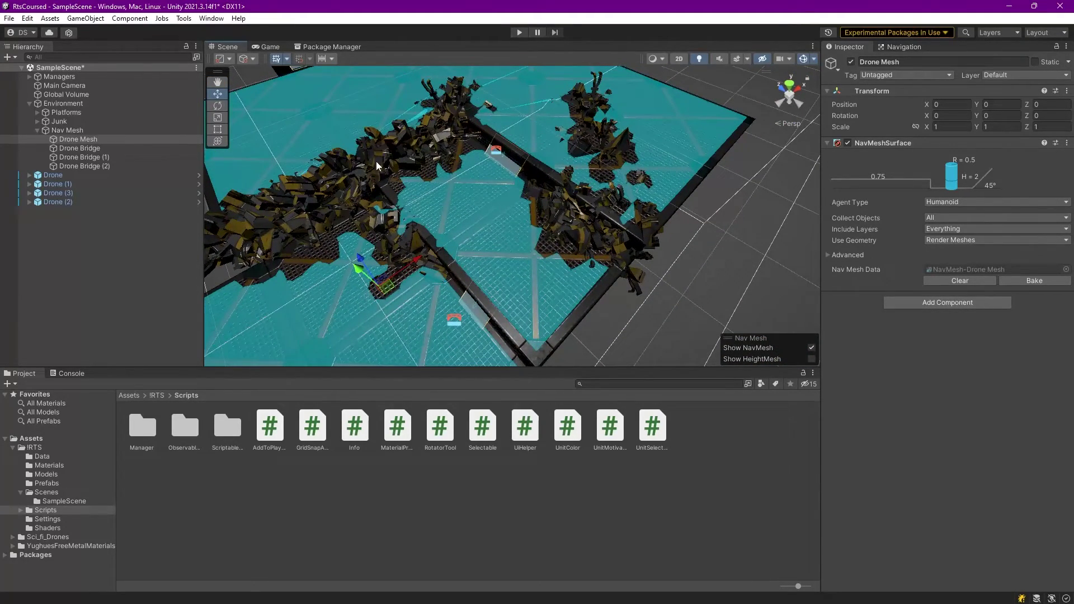
click(183, 19)
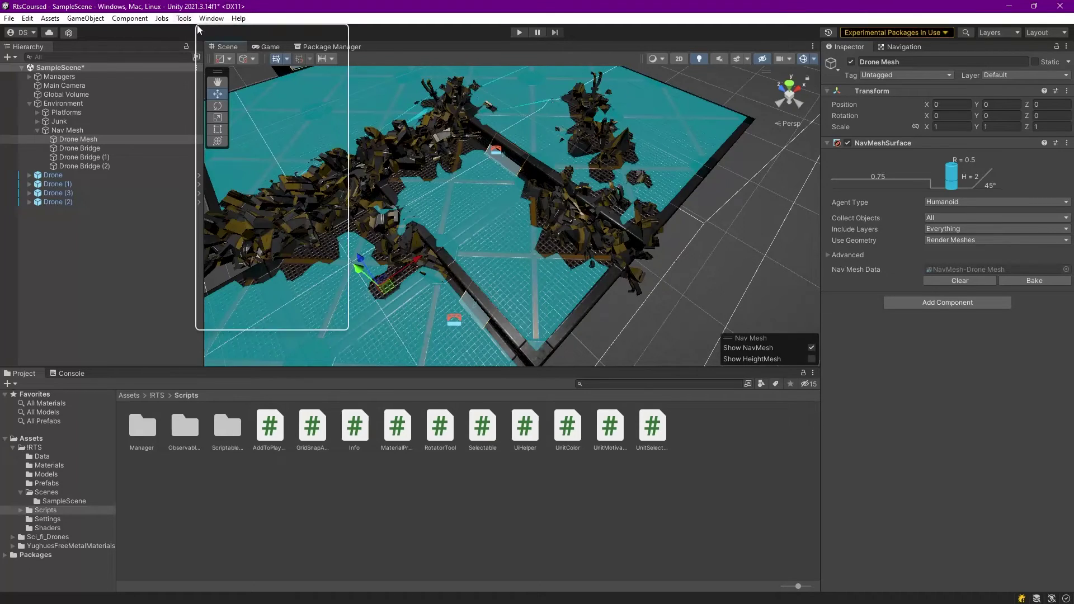
click(192, 31)
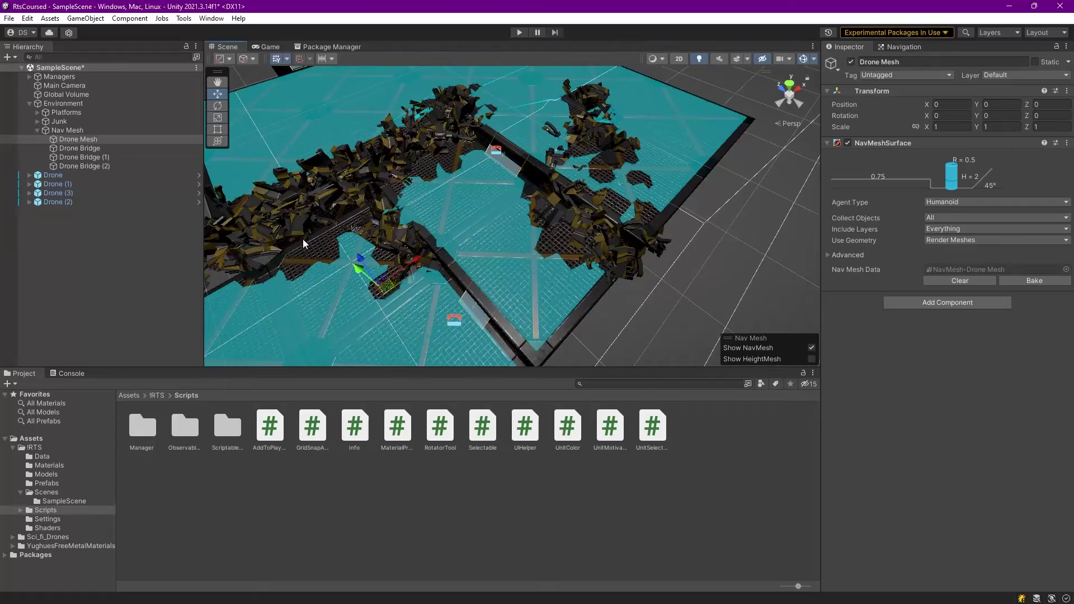
right_drag(564, 267, 402, 276)
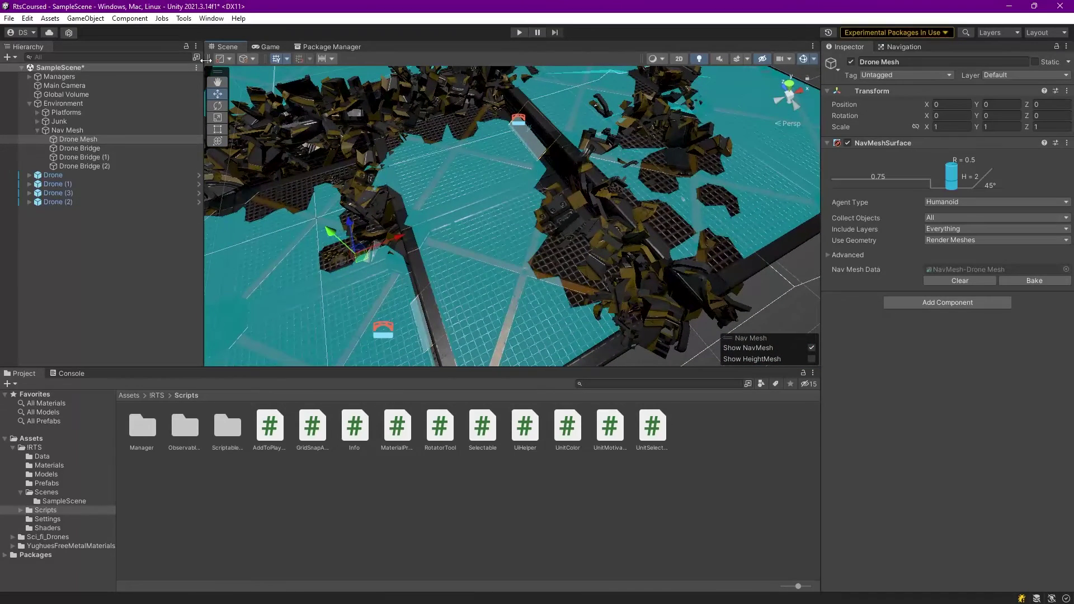
click(187, 19)
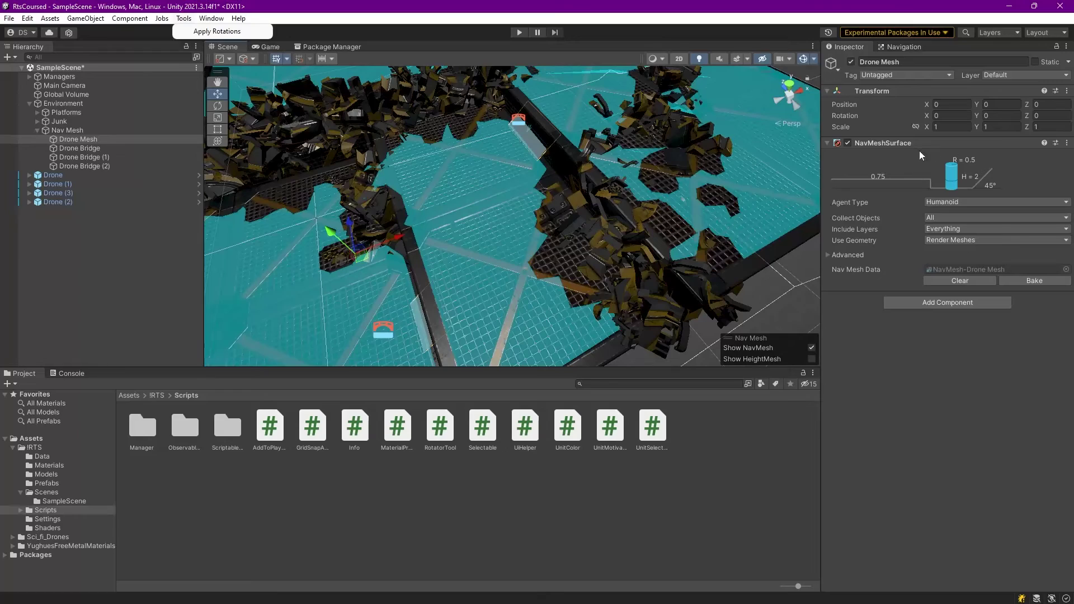
Bake the Drone Mesh NavMeshSurface again and zoom out to check the walkable area.
click(1034, 281)
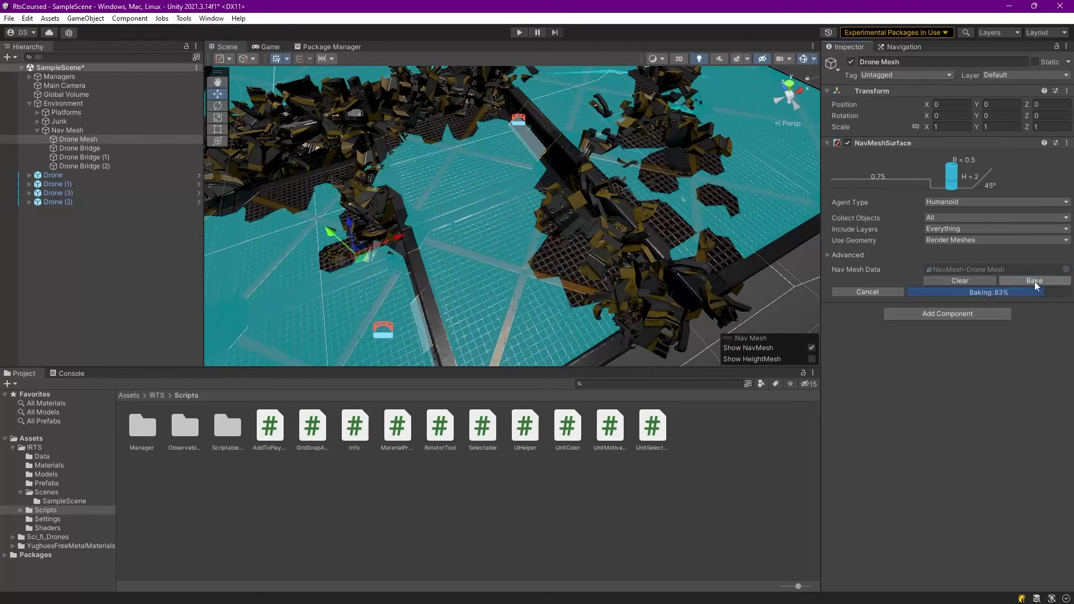
click(1035, 281)
right_drag(547, 176, 508, 165)
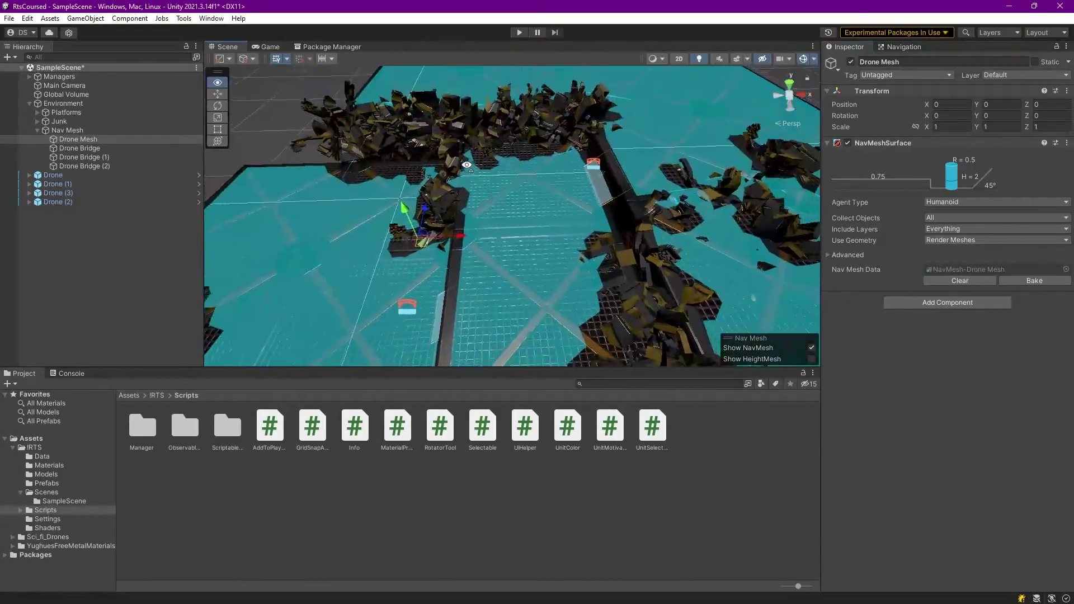
scroll(467, 166, down, 5)
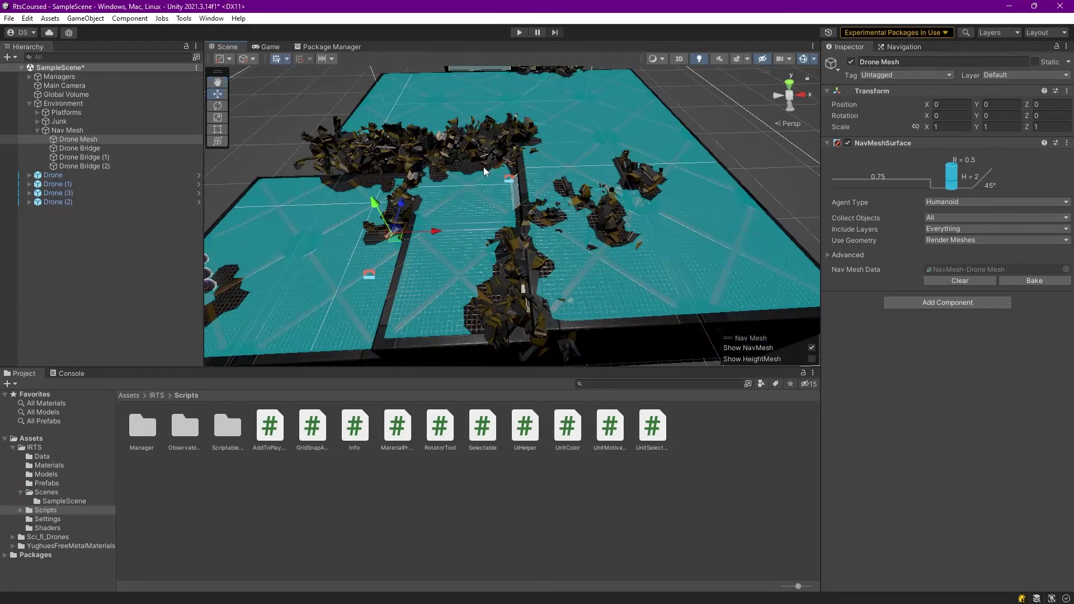